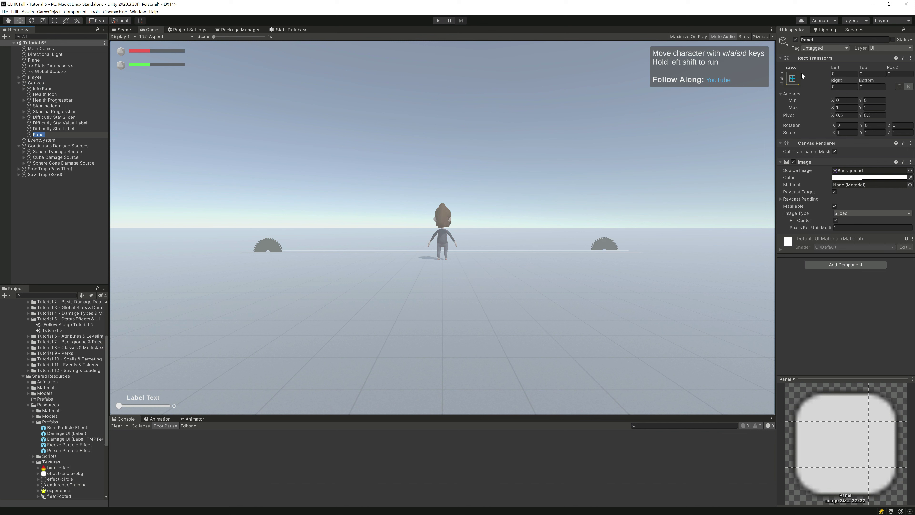
Anchor the new panel to the canvas's bottom edge with horizontal stretch and set its pivot Y to 0.
{"action": "left_click", "coordinate": [792, 78]}
{"action": "left_click", "coordinate": [869, 166]}
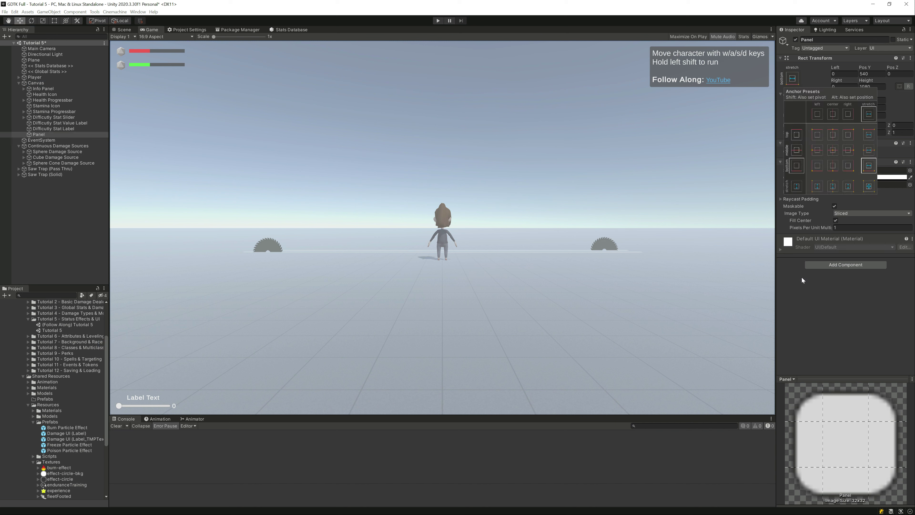
{"action": "left_click", "coordinate": [874, 115]}
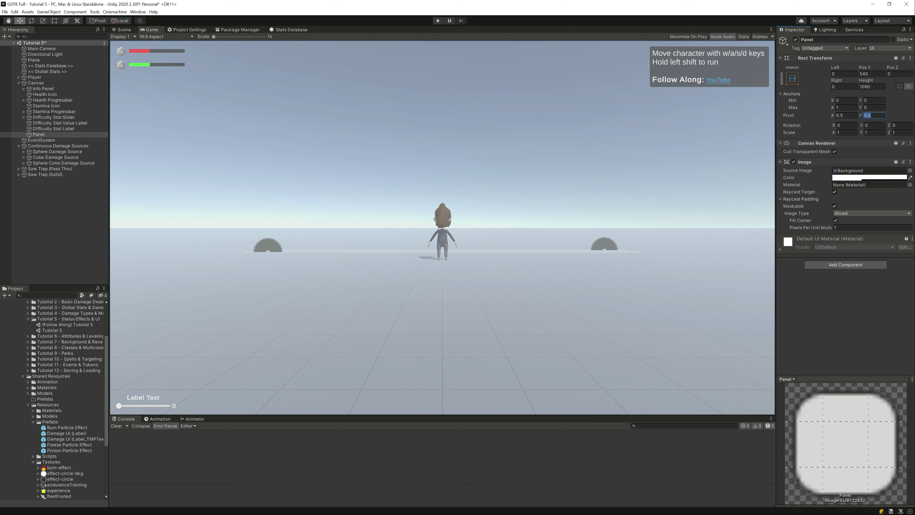
{"action": "type", "text": "0"}
{"action": "key", "text": "Return"}
Set the panel's Pos Y to 16 and its height to 42.
{"action": "left_click", "coordinate": [862, 73]}
{"action": "double_click", "coordinate": [862, 73]}
{"action": "type", "text": "16"}
{"action": "left_click", "coordinate": [867, 86]}
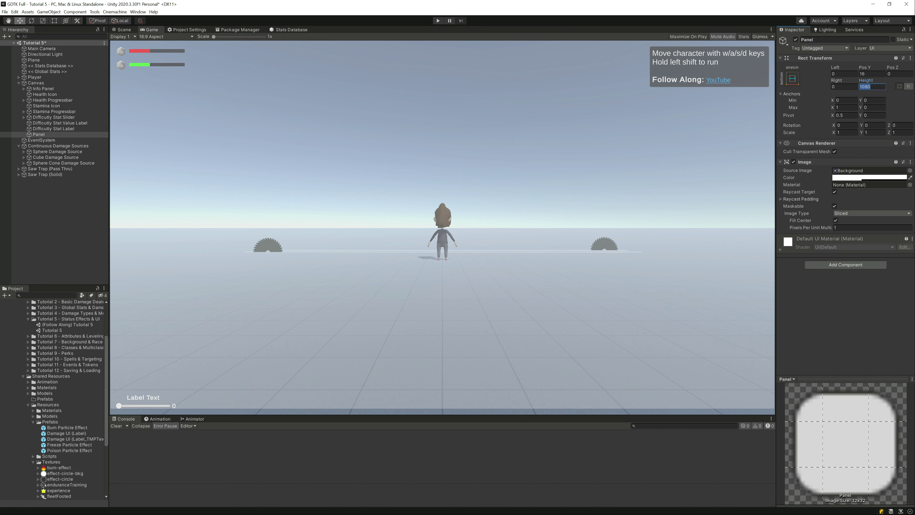
{"action": "type", "text": "40"}
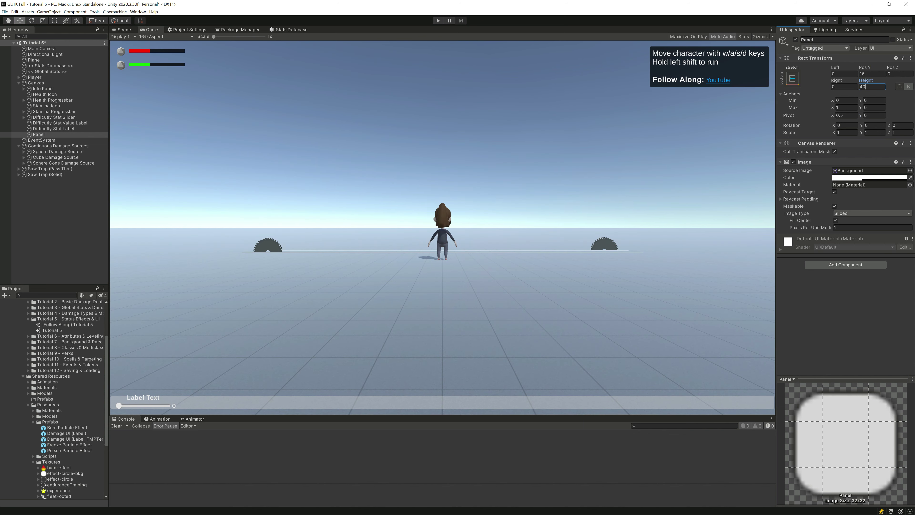
{"action": "type", "text": ".39"}
{"action": "double_click", "coordinate": [863, 87]}
{"action": "type", "text": "42"}
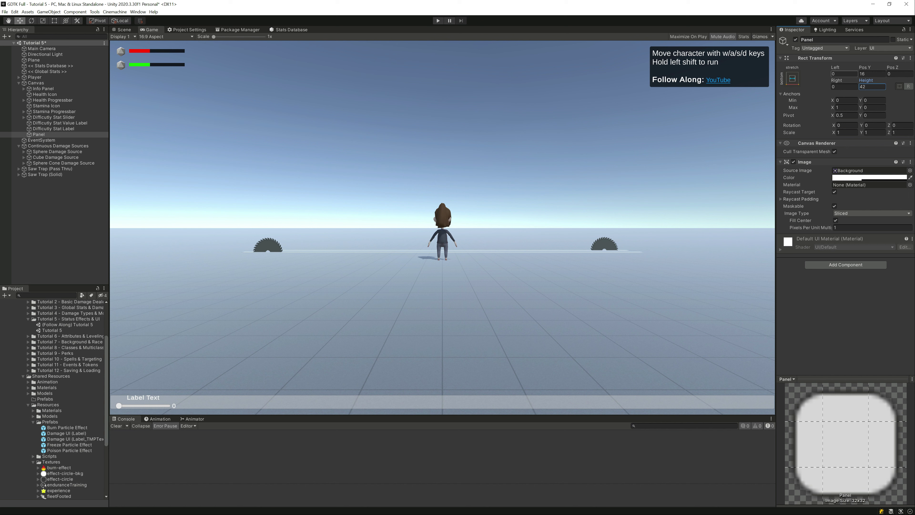
Set the panel's Left and Right offsets to 200 each.
{"action": "left_click", "coordinate": [841, 73]}
{"action": "type", "text": "200"}
{"action": "key", "text": "Tab"}
{"action": "key", "text": "Tab"}
{"action": "key", "text": "Tab"}
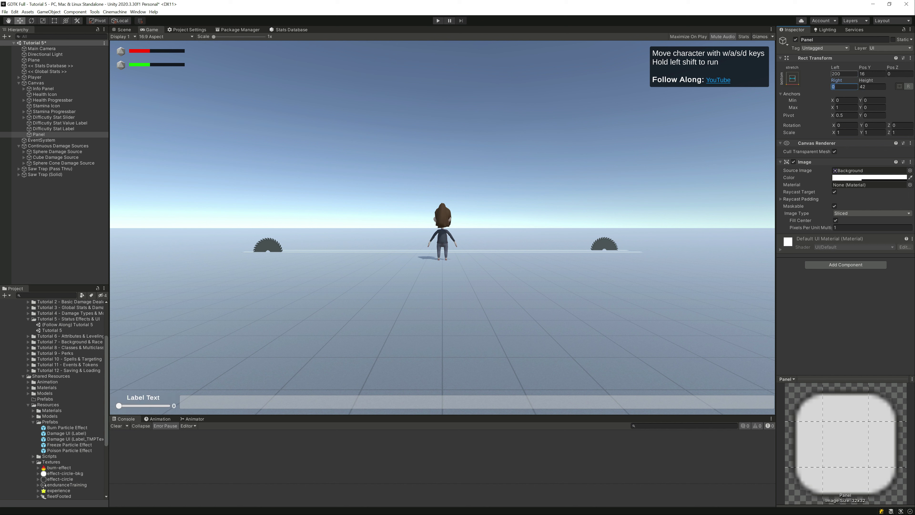
{"action": "type", "text": "200"}
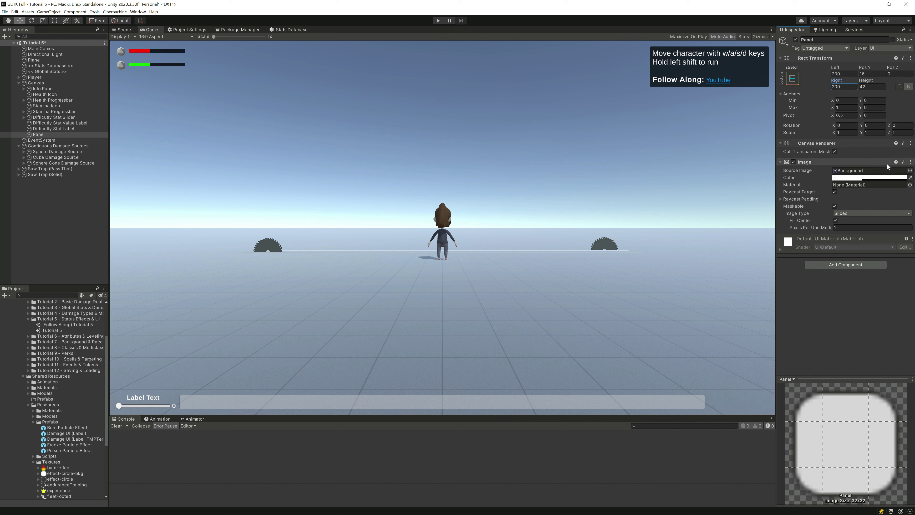
Remove the panel's Image component and add a Horizontal Layout Group component.
{"action": "left_click", "coordinate": [911, 162]}
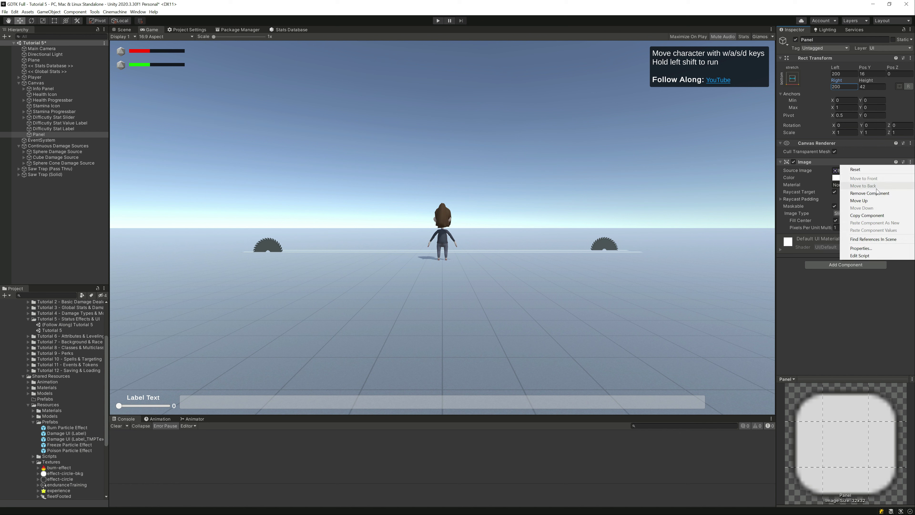
{"action": "left_click", "coordinate": [864, 189]}
{"action": "left_click", "coordinate": [843, 168]}
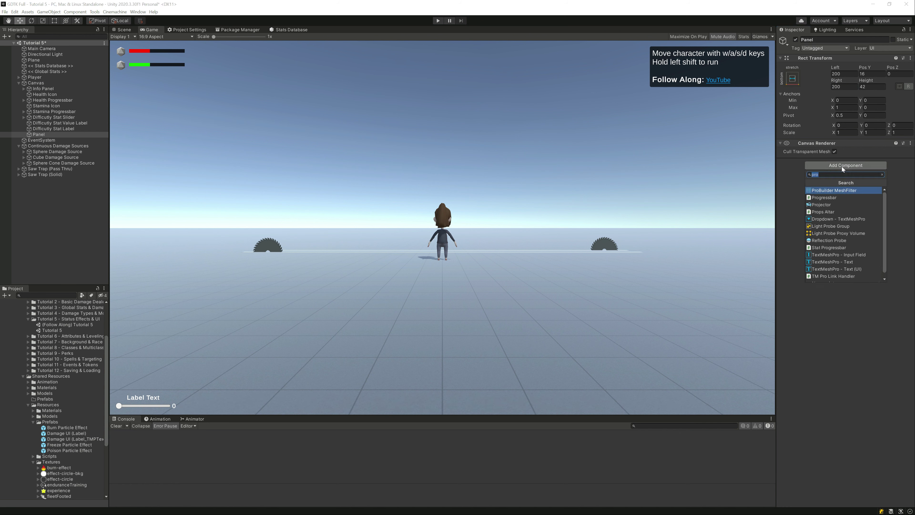
{"action": "type", "text": "horizontal"}
{"action": "key", "text": "Return"}
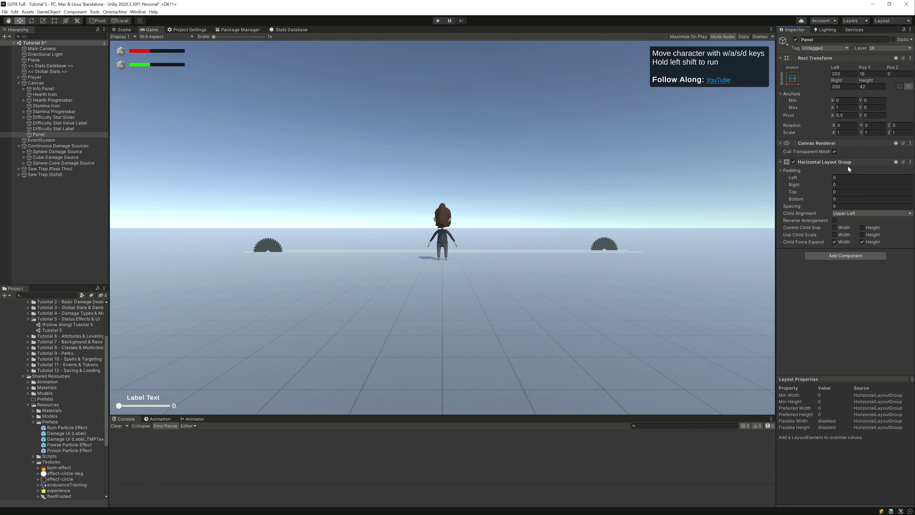
Configure the layout group with spacing 8, Middle Center alignment, controlled child height and no forced width expansion.
{"action": "left_click", "coordinate": [872, 206]}
{"action": "left_click", "coordinate": [846, 241]}
{"action": "left_click", "coordinate": [865, 228]}
{"action": "left_click", "coordinate": [851, 213]}
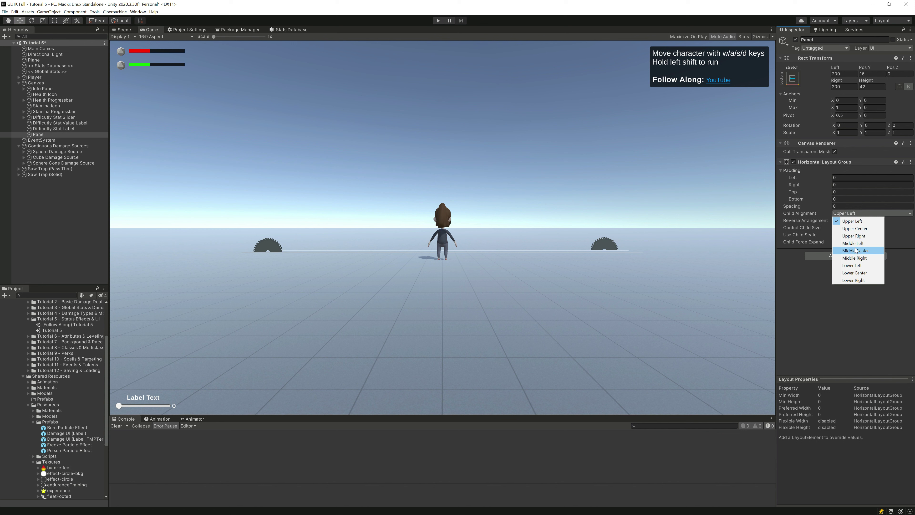
{"action": "left_click", "coordinate": [854, 250]}
{"action": "left_click", "coordinate": [835, 285]}
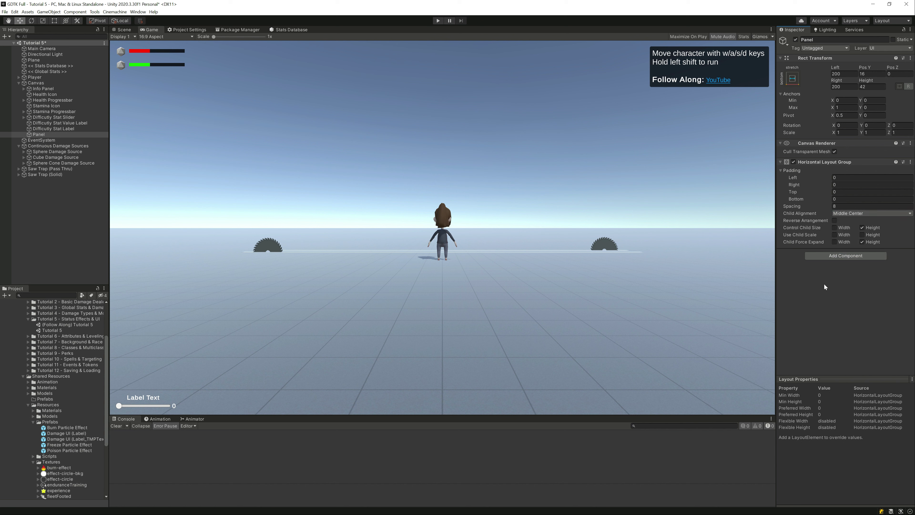
Add a Status Effect List UI component to the panel.
{"action": "left_click", "coordinate": [830, 257]}
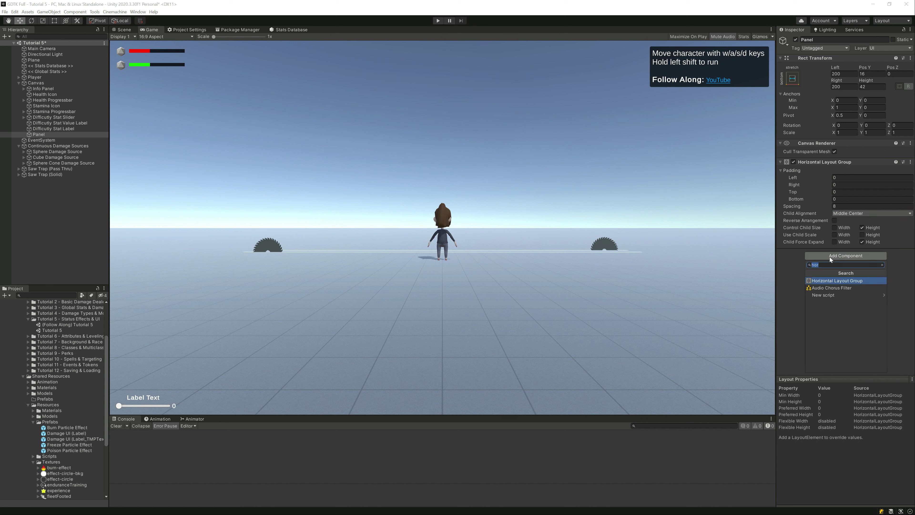
{"action": "type", "text": "status"}
{"action": "key", "text": "Down"}
{"action": "key", "text": "Down"}
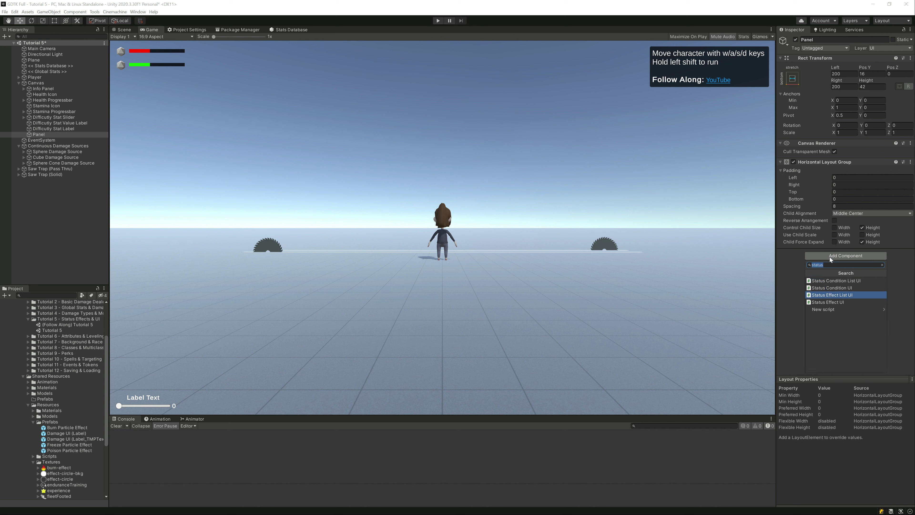
{"action": "key", "text": "Return"}
Set the Status Effect List UI's stats source to Find In Registry with the key Player.
{"action": "left_click", "coordinate": [840, 274]}
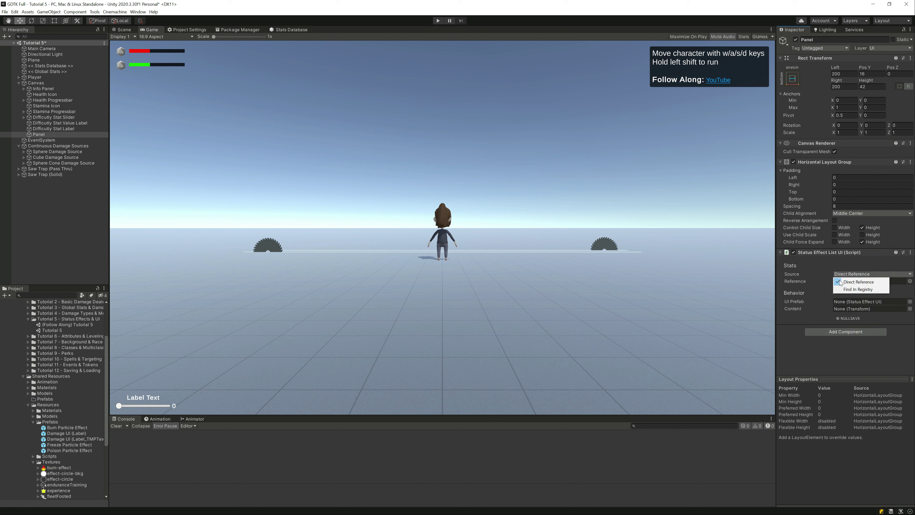
{"action": "left_click", "coordinate": [841, 286]}
{"action": "left_click", "coordinate": [842, 281]}
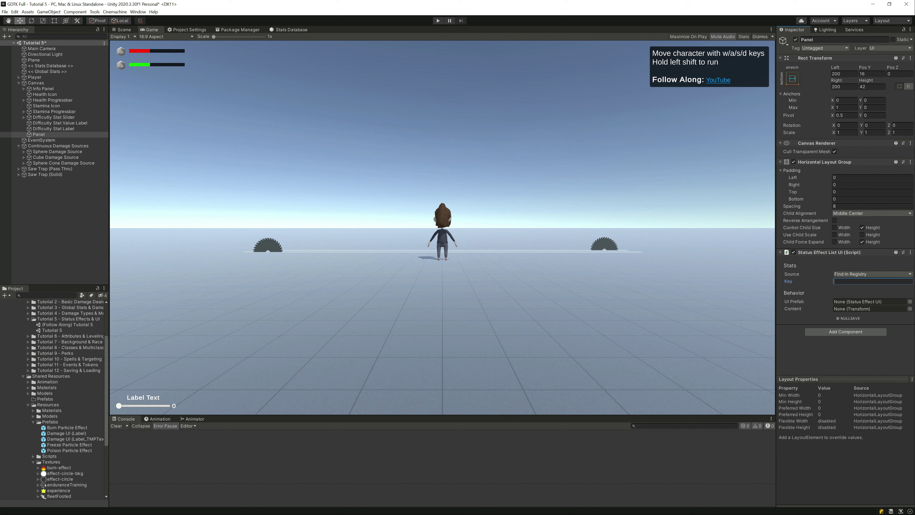
{"action": "type", "text": "Pla"}
{"action": "type", "text": "ayer"}
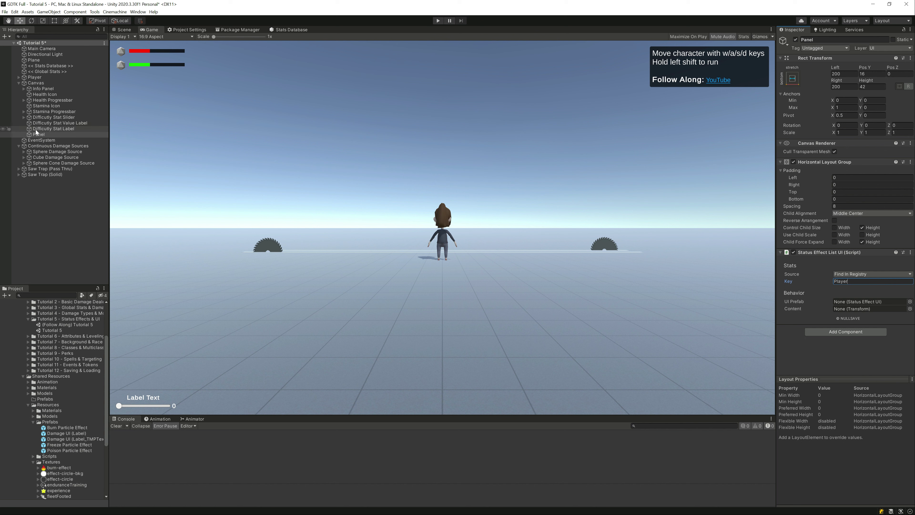
Assign the panel as its own list Content and rename it Status Effect List UI.
{"action": "left_click_drag", "start_coordinate": [36, 133], "coordinate": [855, 312]}
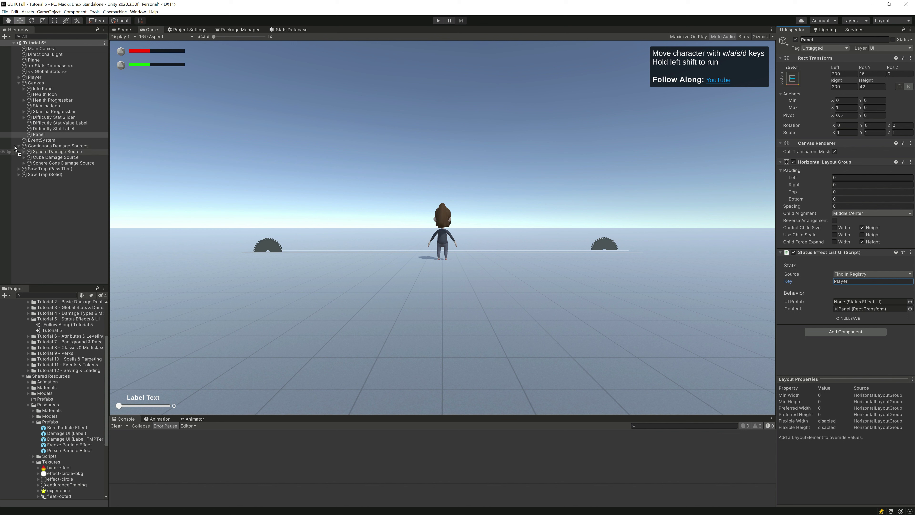
{"action": "left_click", "coordinate": [55, 133]}
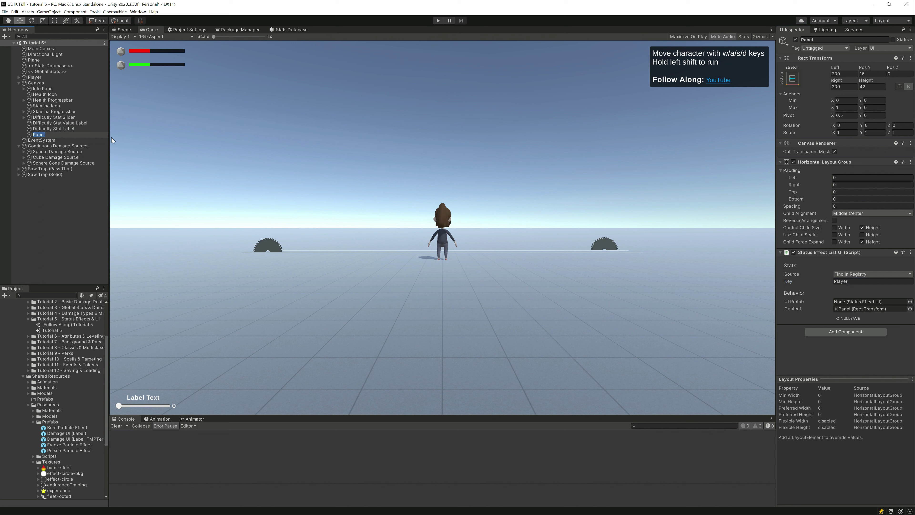
{"action": "type", "text": "Status Effect List UI"}
{"action": "key", "text": "Return"}
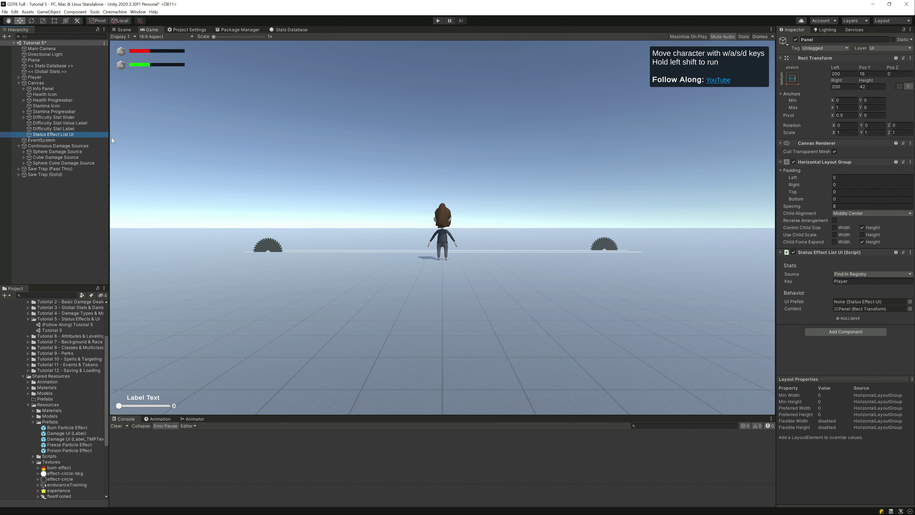
Add a child UI panel under Status Effect List UI and set its width to 42.
{"action": "right_click", "coordinate": [58, 133]}
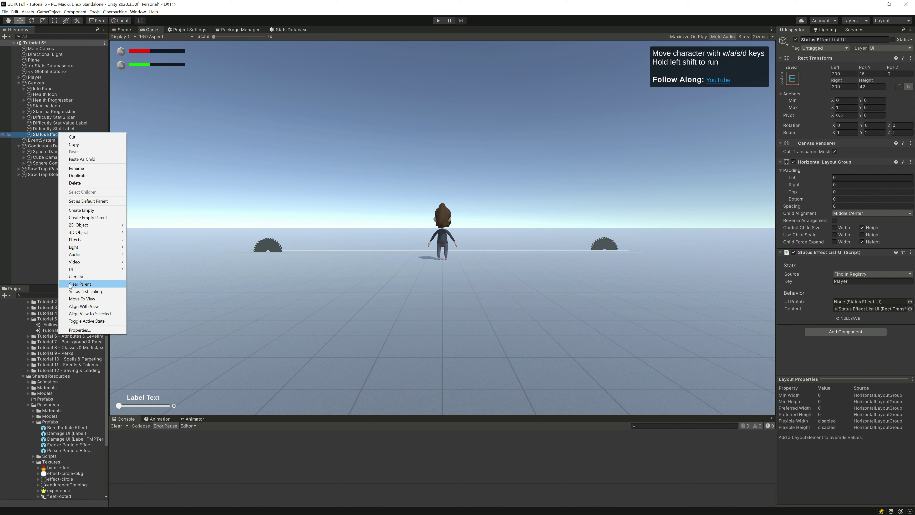
{"action": "mouse_move", "coordinate": [108, 269]}
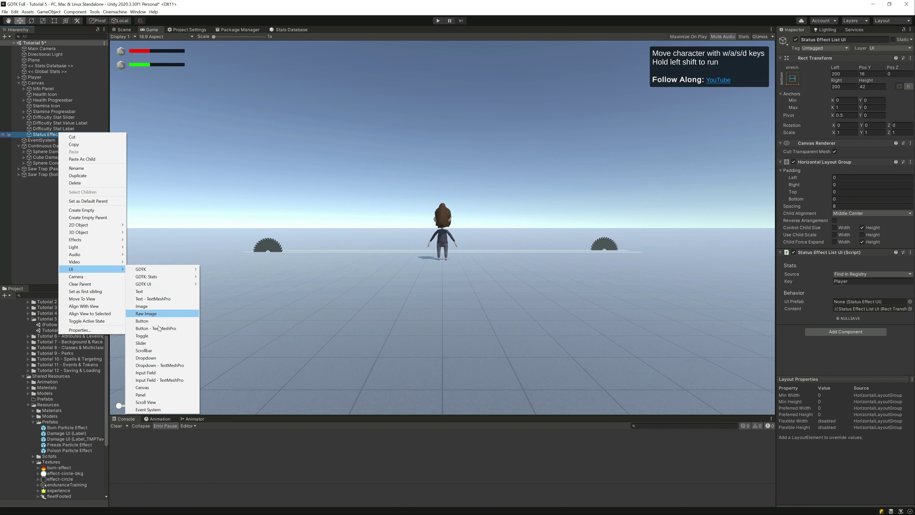
{"action": "left_click", "coordinate": [163, 395]}
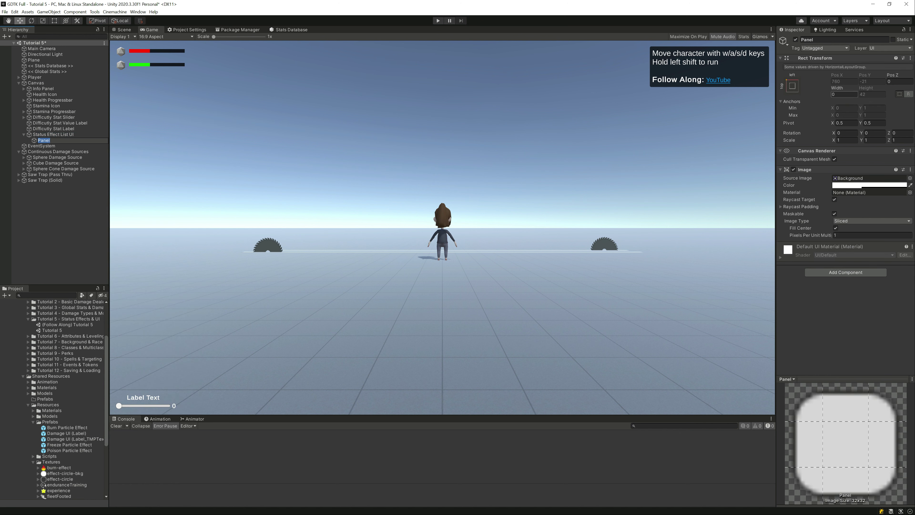
{"action": "left_click", "coordinate": [835, 95]}
{"action": "type", "text": "42"}
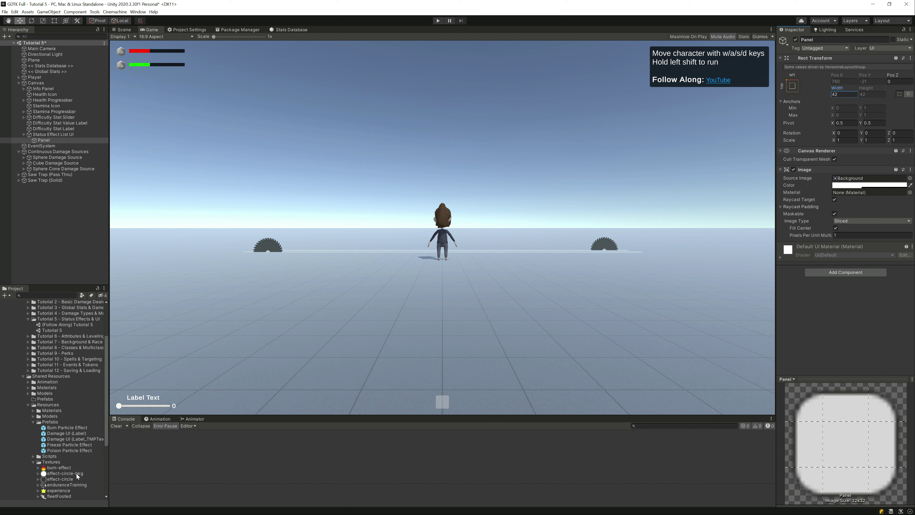
Give the child panel the effect-circle-bkg source image and colour it black with a higher opacity.
{"action": "left_click_drag", "start_coordinate": [60, 474], "coordinate": [867, 178]}
{"action": "left_click", "coordinate": [868, 185]}
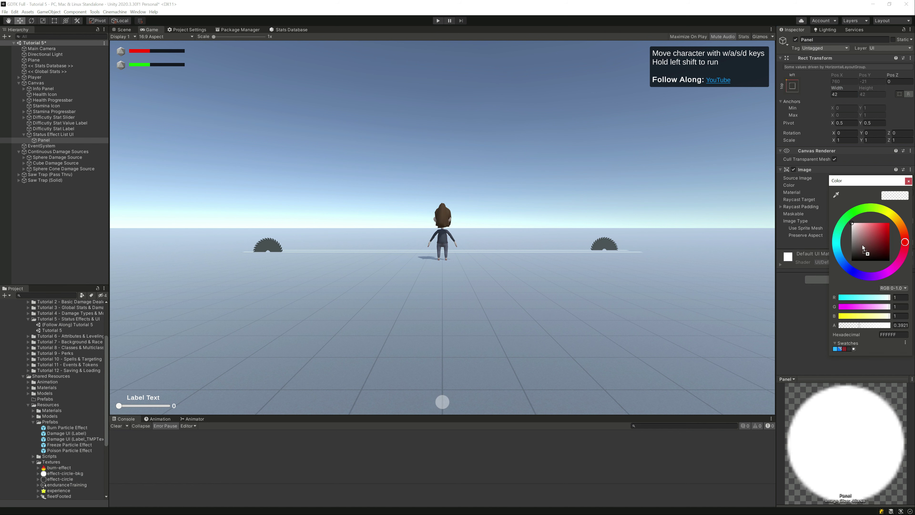
{"action": "left_click_drag", "start_coordinate": [862, 244], "coordinate": [883, 324]}
{"action": "left_click", "coordinate": [778, 328]}
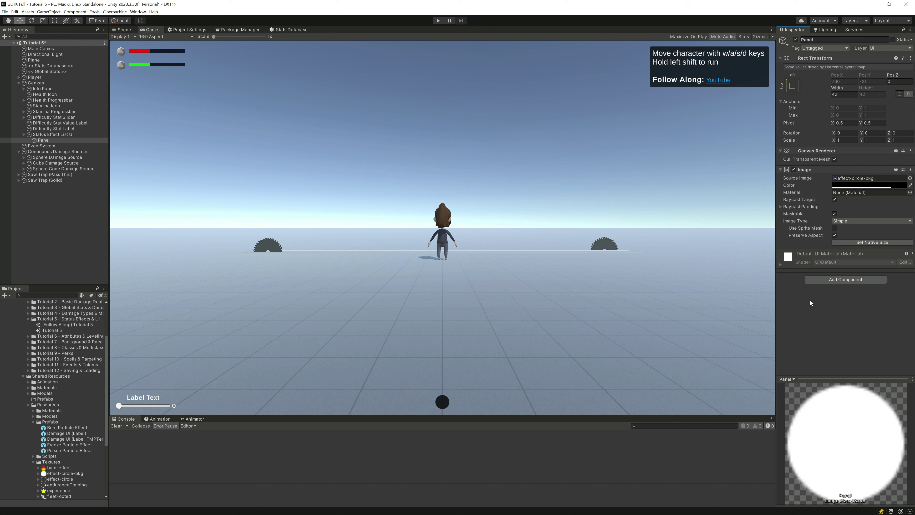
Add a Status Effect UI component to the child panel and rename the panel Status Effect Item UI.
{"action": "left_click", "coordinate": [818, 280]}
{"action": "key", "text": "Down"}
{"action": "key", "text": "Return"}
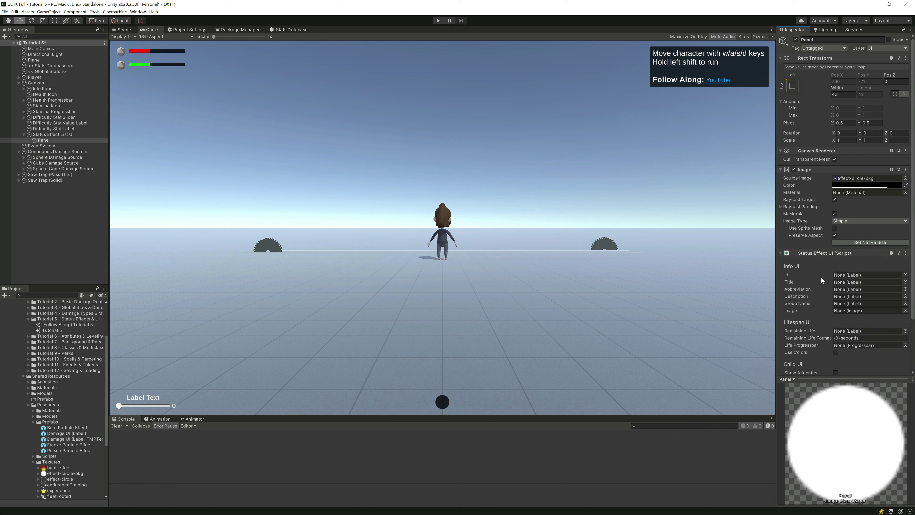
{"action": "left_click", "coordinate": [60, 142]}
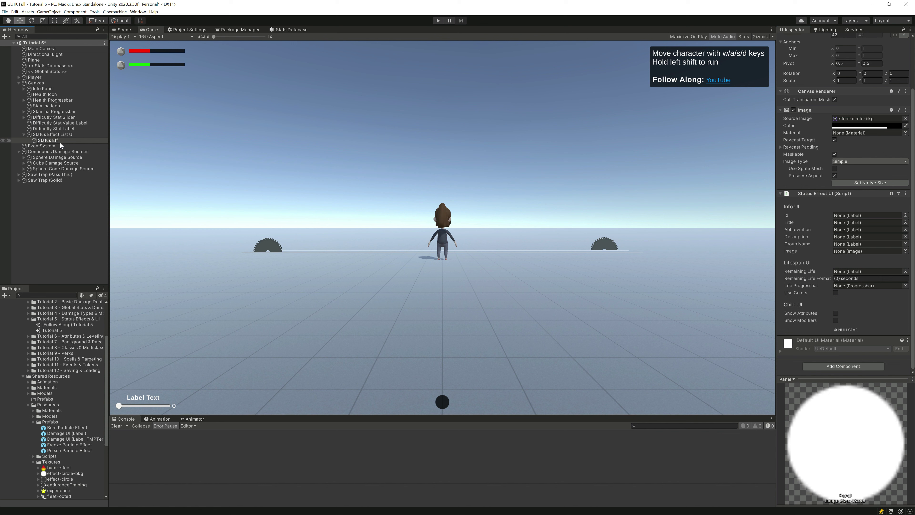
{"action": "type", "text": "Status Effect Item UI"}
{"action": "key", "text": "Return"}
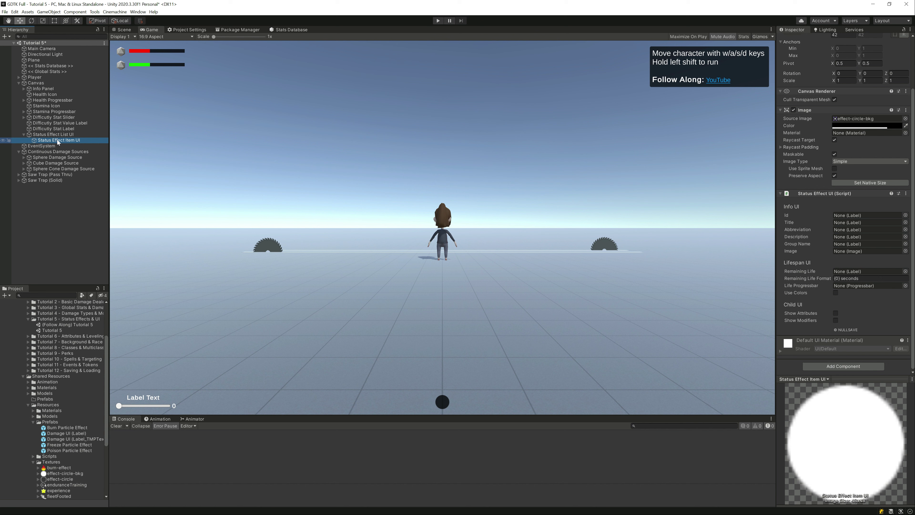
Add a child UI Image under Status Effect Item UI and anchor it to stretch in both directions.
{"action": "right_click", "coordinate": [58, 142]}
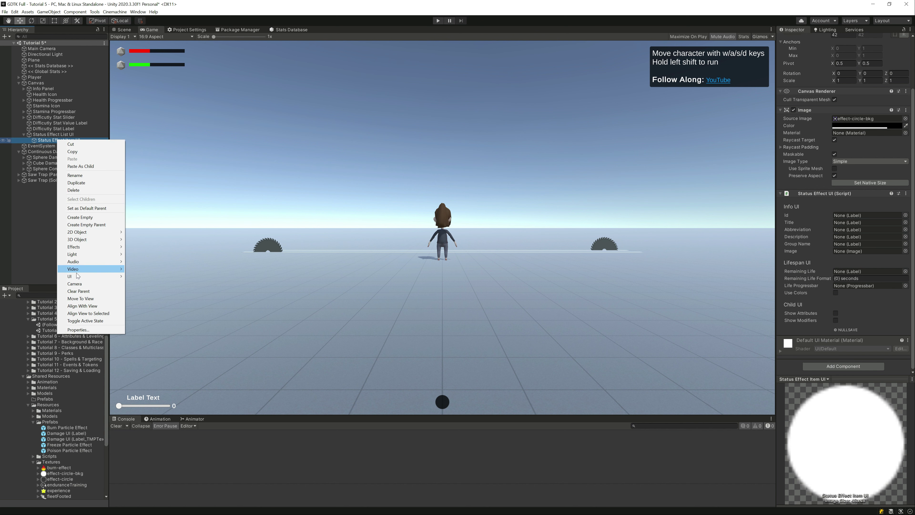
{"action": "mouse_move", "coordinate": [77, 276]}
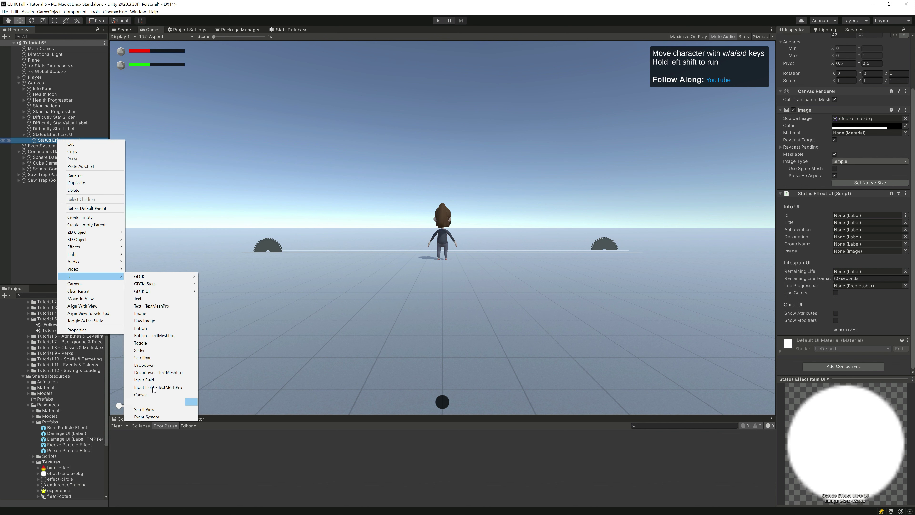
{"action": "left_click", "coordinate": [141, 313]}
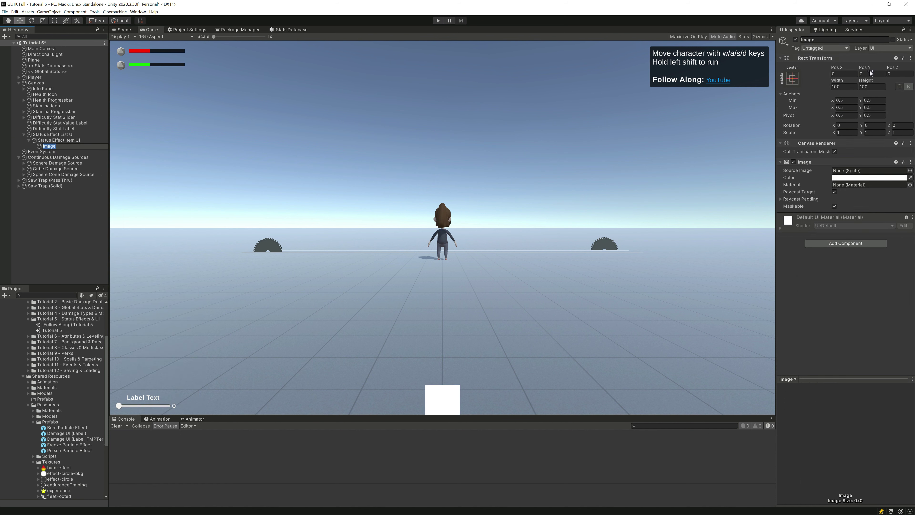
{"action": "left_click", "coordinate": [792, 78]}
{"action": "left_click", "coordinate": [868, 186]}
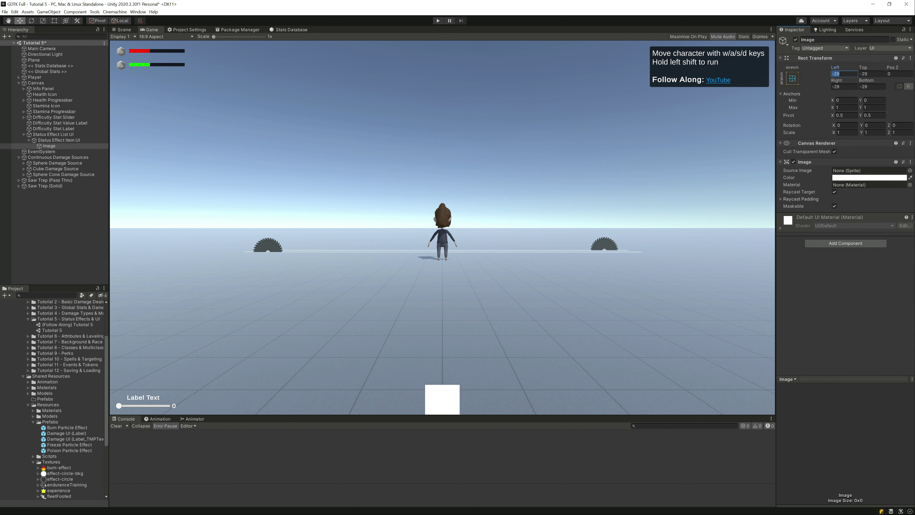
Set the child image's Left, Top, Right and Bottom offsets to 10 each.
{"action": "type", "text": "10"}
{"action": "key", "text": "Tab"}
{"action": "type", "text": "10"}
{"action": "key", "text": "Tab"}
{"action": "key", "text": "Tab"}
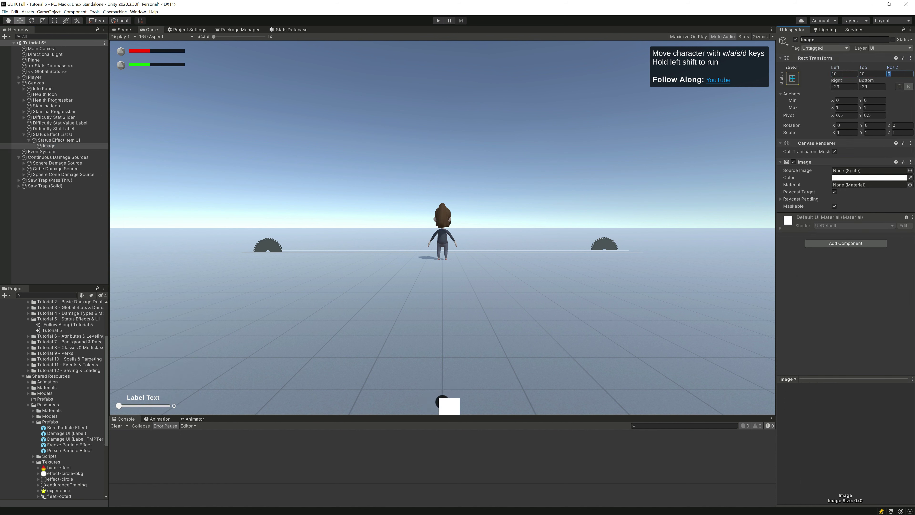
{"action": "type", "text": "10"}
{"action": "key", "text": "Tab"}
{"action": "type", "text": "10"}
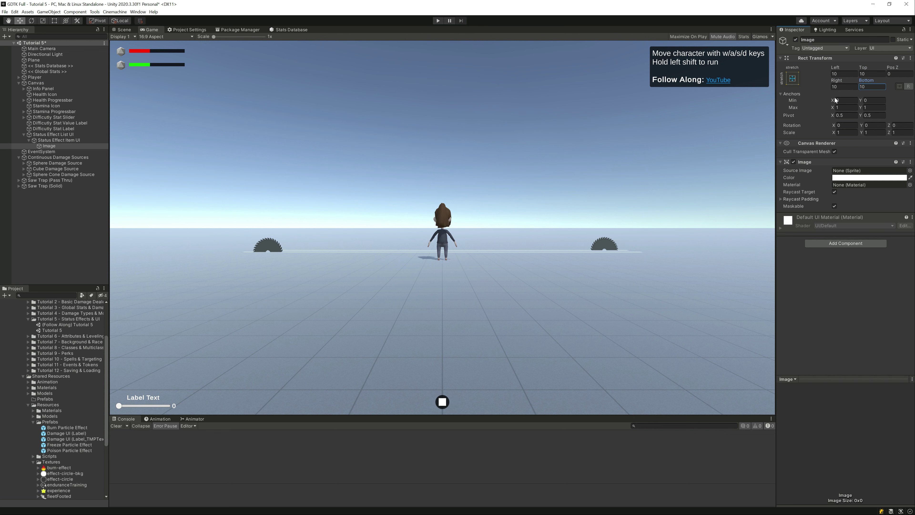
Set the child image's source image to nullsave-white-2023 and preserve its aspect ratio.
{"action": "left_click", "coordinate": [910, 171]}
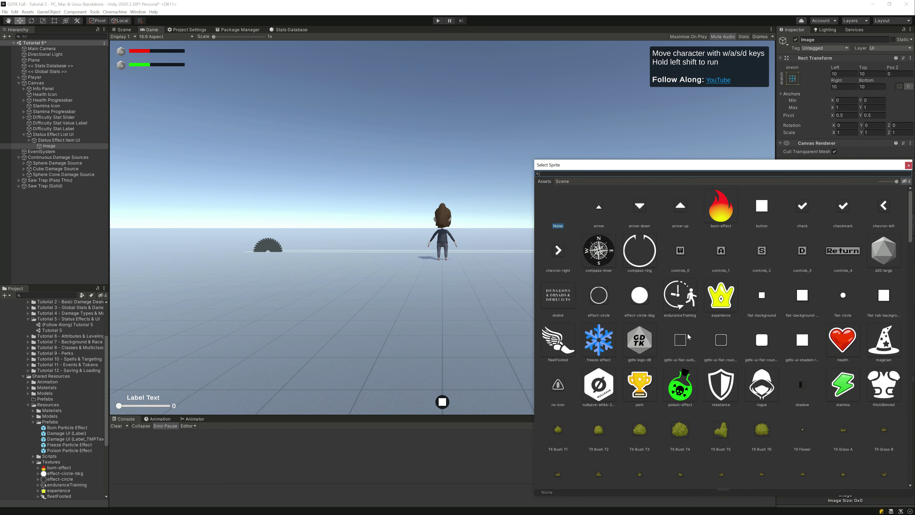
{"action": "left_click", "coordinate": [600, 384]}
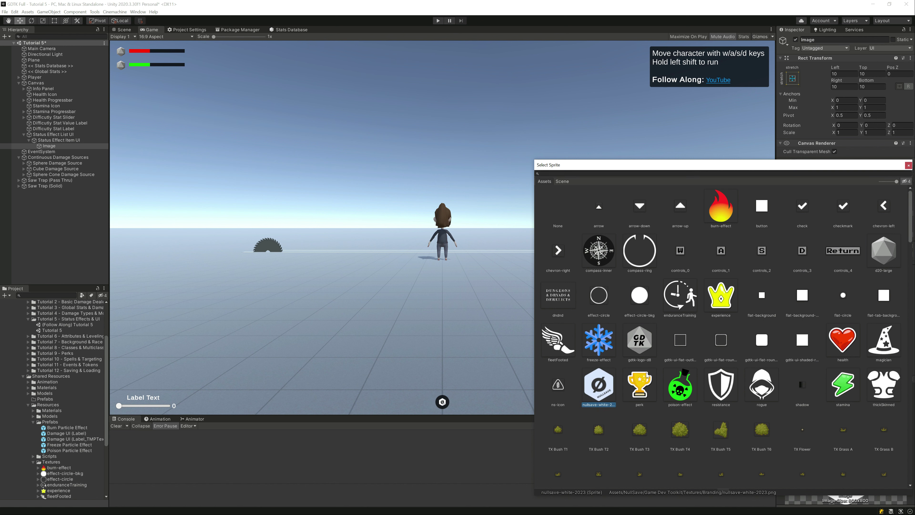
{"action": "double_click", "coordinate": [598, 383]}
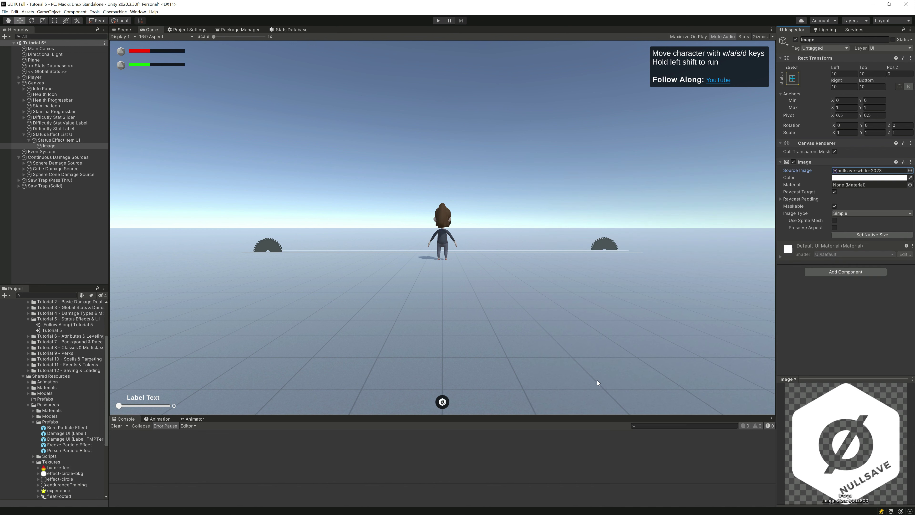
{"action": "left_click", "coordinate": [834, 227]}
Rename the image Effect Icon and assign it as the Image of Status Effect Item UI's Status Effect UI component.
{"action": "left_click", "coordinate": [65, 147]}
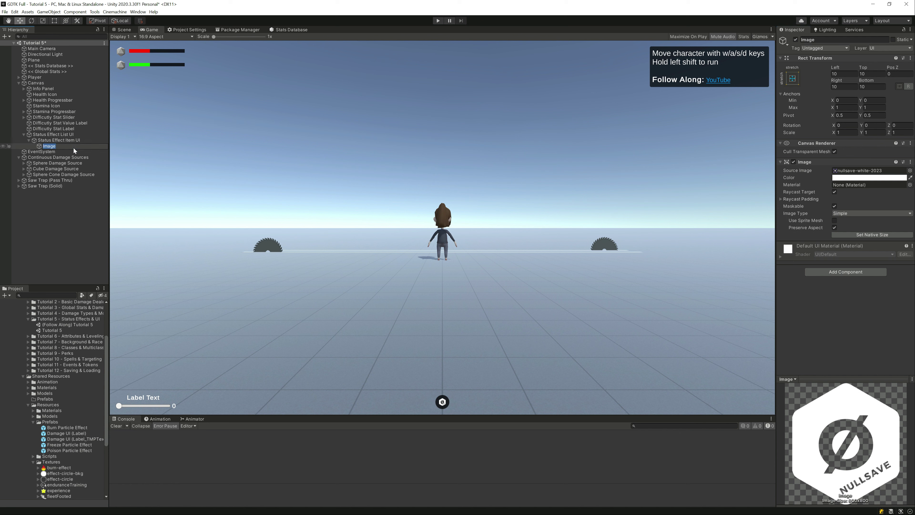
{"action": "type", "text": "Effect Icon"}
{"action": "key", "text": "Return"}
{"action": "left_click", "coordinate": [61, 141]}
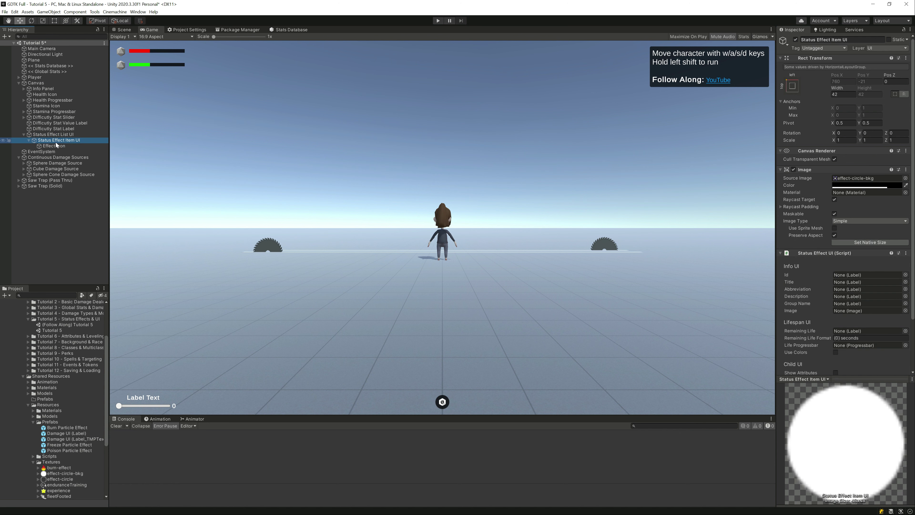
{"action": "left_click_drag", "start_coordinate": [56, 145], "coordinate": [845, 309]}
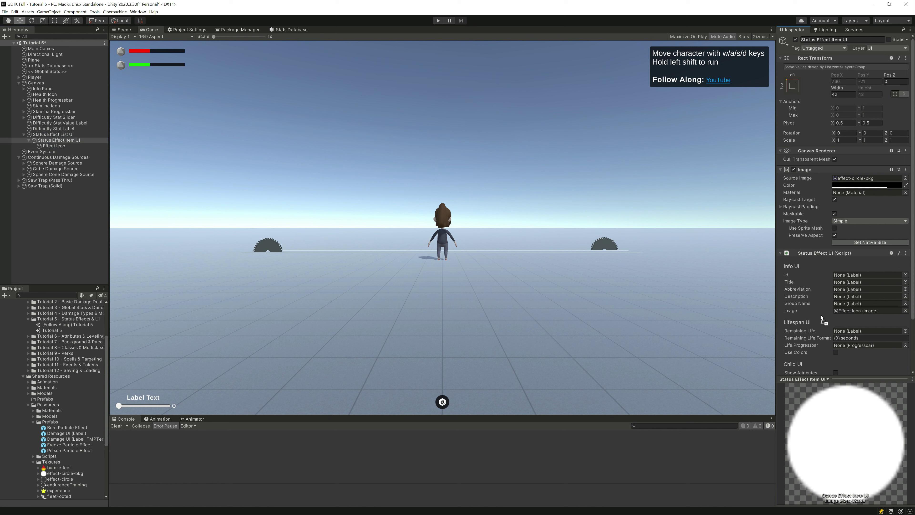
{"action": "scroll", "coordinate": [822, 319], "scroll_direction": "down", "scroll_amount": 3}
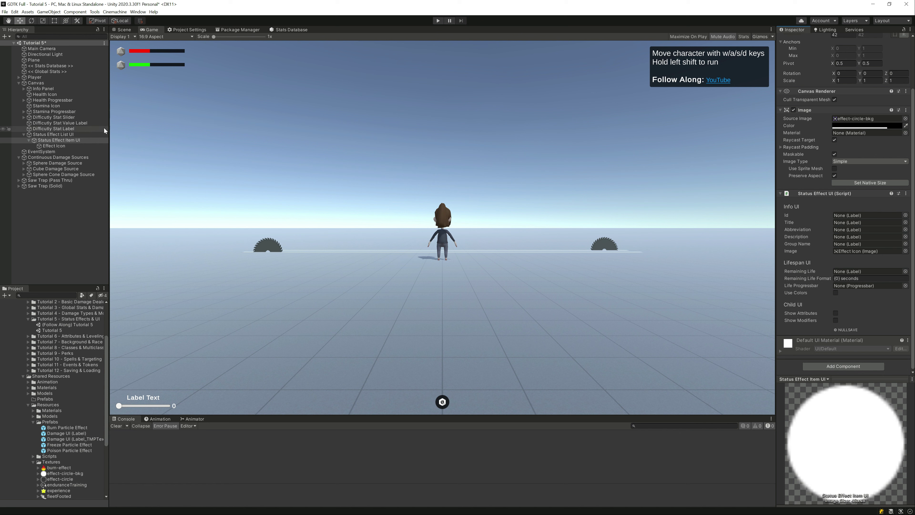
Add a second child UI Image under Status Effect Item UI and anchor it to stretch in both directions.
{"action": "right_click", "coordinate": [78, 140]}
{"action": "mouse_move", "coordinate": [118, 279]}
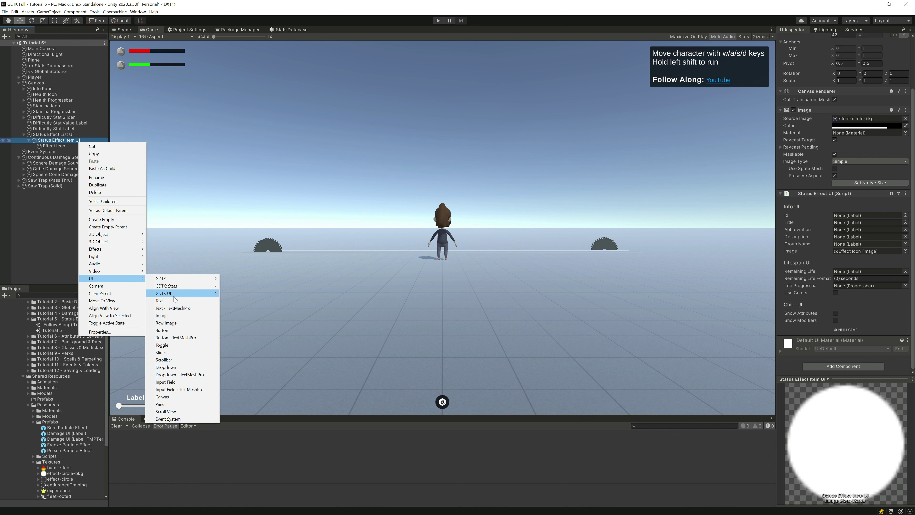
{"action": "left_click", "coordinate": [162, 316]}
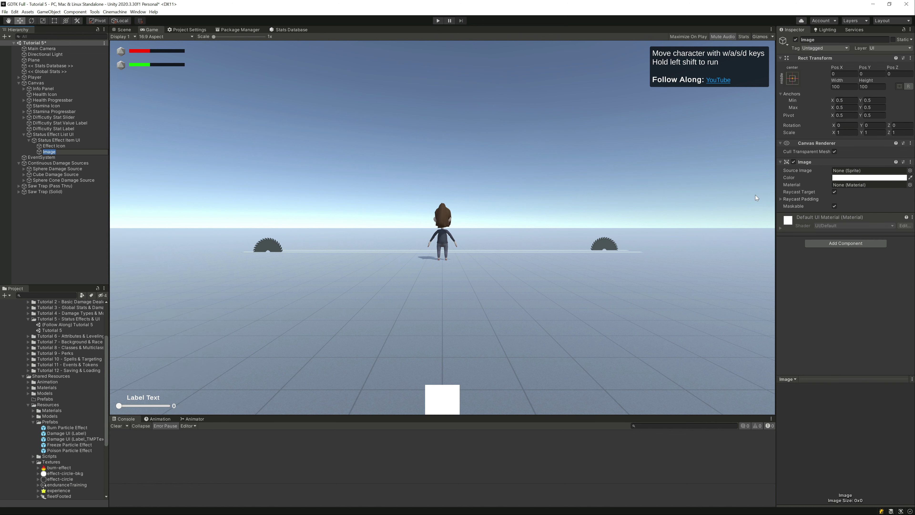
{"action": "left_click", "coordinate": [797, 81]}
{"action": "left_click", "coordinate": [869, 184]}
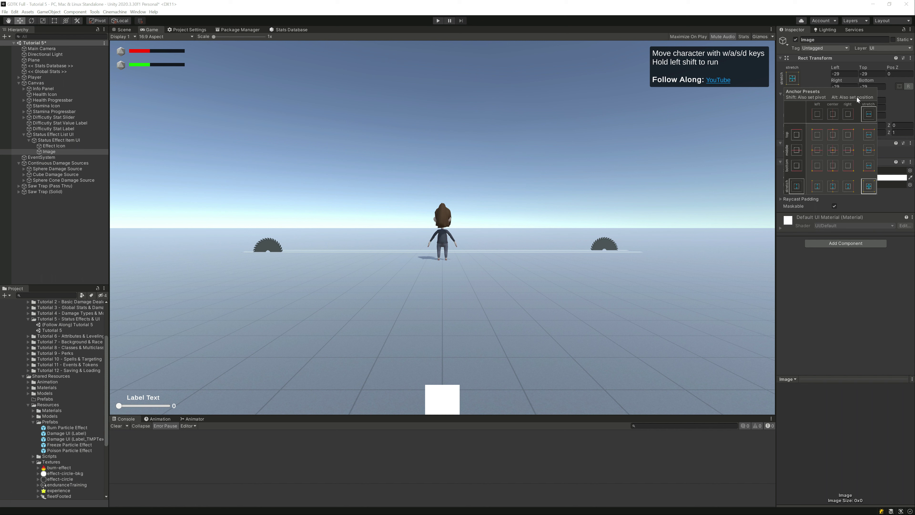
Set the new image's Left, Top, Right and Bottom offsets to 0 and use effect-circle as its source image.
{"action": "left_click", "coordinate": [847, 75]}
{"action": "type", "text": "0"}
{"action": "key", "text": "Tab"}
{"action": "type", "text": "0"}
{"action": "key", "text": "Tab"}
{"action": "key", "text": "Tab"}
{"action": "type", "text": "0"}
{"action": "key", "text": "Tab"}
{"action": "type", "text": "0"}
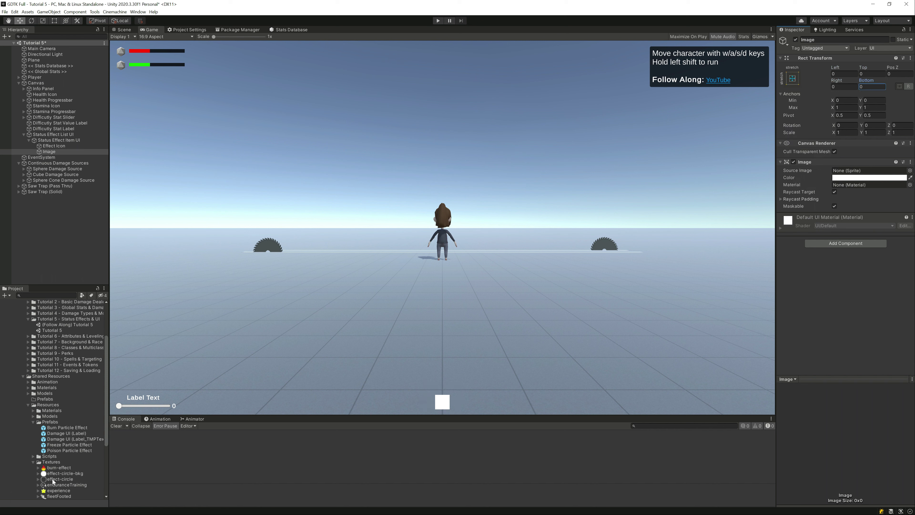
{"action": "left_click_drag", "start_coordinate": [52, 480], "coordinate": [879, 172]}
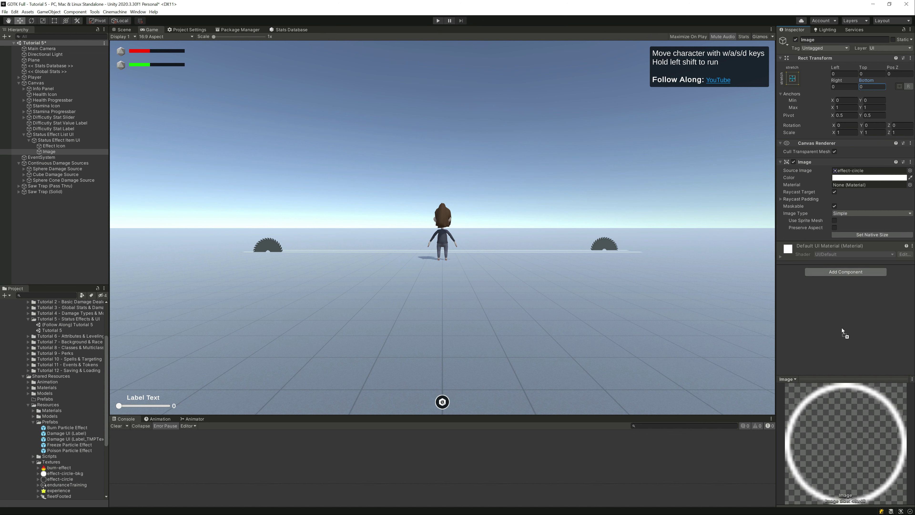
Add a Progressbar component to the circle image and set its fill mode to Image Fill.
{"action": "left_click", "coordinate": [844, 272]}
{"action": "type", "text": "prog"}
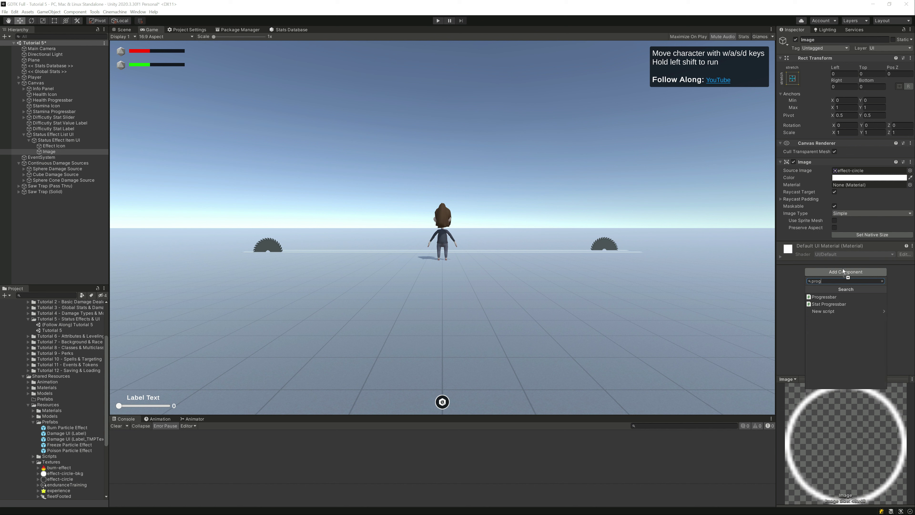
{"action": "key", "text": "Down"}
{"action": "key", "text": "Return"}
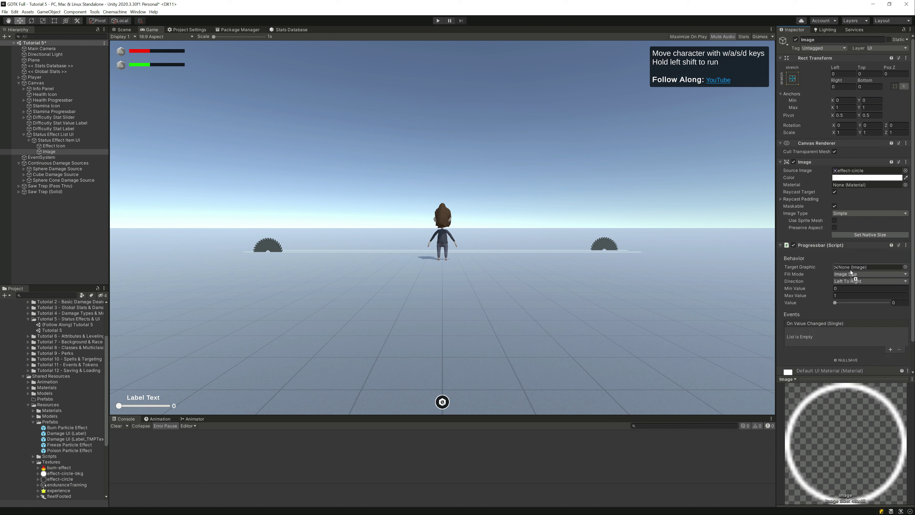
{"action": "left_click", "coordinate": [848, 275]}
{"action": "left_click", "coordinate": [852, 290]}
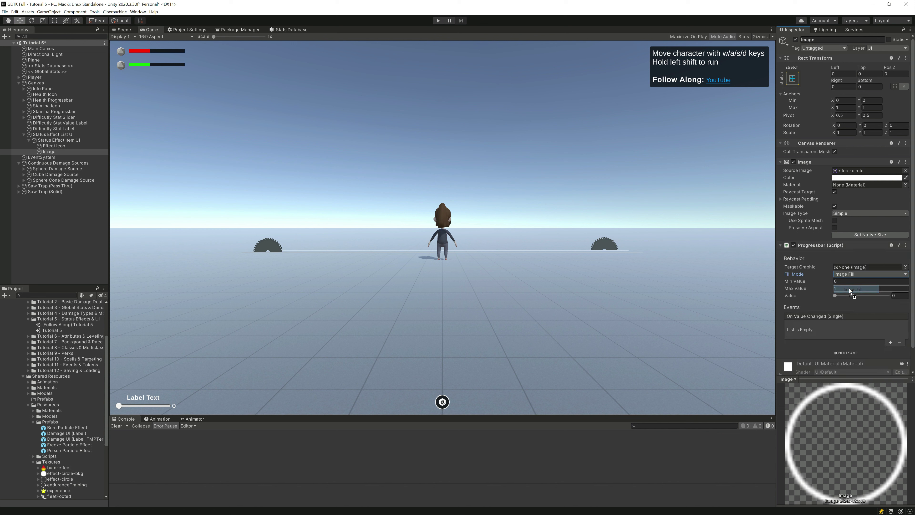
Set the circle image's type to Filled with the fill origin at Top and clockwise filling off.
{"action": "scroll", "coordinate": [819, 237], "scroll_direction": "down", "scroll_amount": 2}
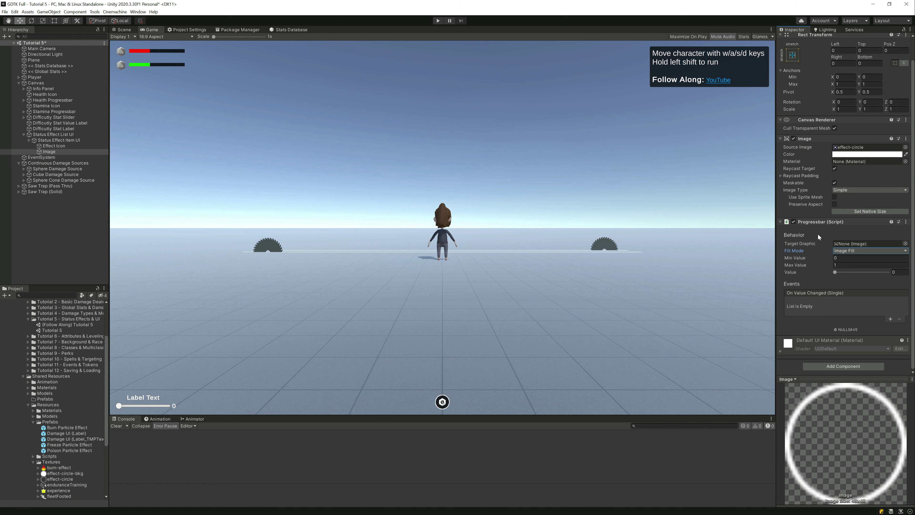
{"action": "left_click", "coordinate": [845, 190]}
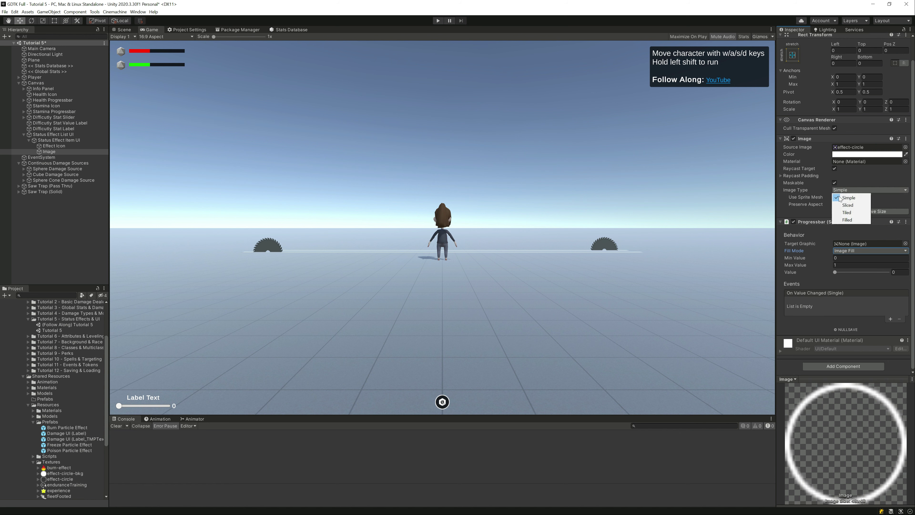
{"action": "left_click", "coordinate": [844, 220]}
{"action": "left_click", "coordinate": [848, 210]}
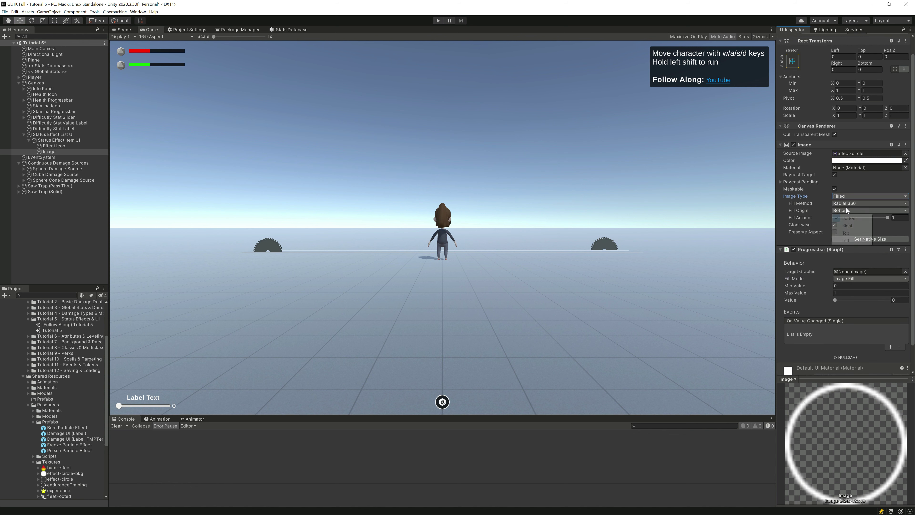
{"action": "left_click", "coordinate": [846, 233]}
{"action": "left_click", "coordinate": [835, 224]}
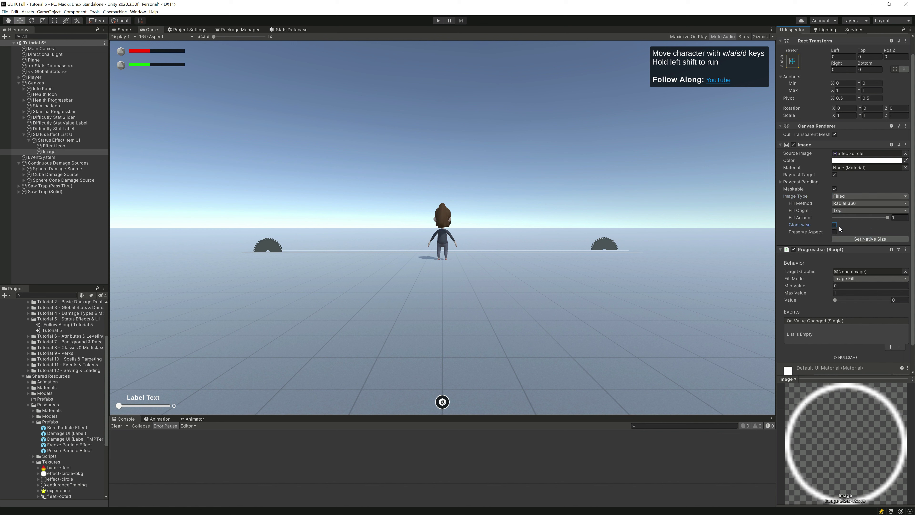
Test the circle's radial fill at different fill amounts with clockwise filling on and off.
{"action": "left_click_drag", "start_coordinate": [885, 219], "coordinate": [864, 220]}
{"action": "left_click", "coordinate": [835, 225]}
{"action": "left_click_drag", "start_coordinate": [864, 216], "coordinate": [887, 222]}
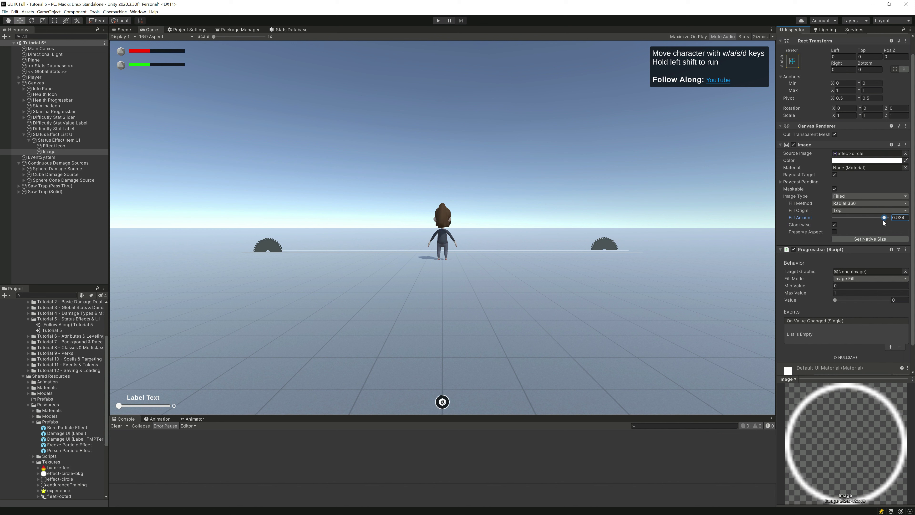
{"action": "left_click", "coordinate": [835, 225]}
{"action": "left_click_drag", "start_coordinate": [885, 219], "coordinate": [866, 219]}
Assign the circle image as the Progressbar's target graphic and set the Progressbar value to 1.
{"action": "left_click_drag", "start_coordinate": [49, 151], "coordinate": [877, 271]}
{"action": "left_click_drag", "start_coordinate": [833, 301], "coordinate": [874, 304]}
Rename the circle image Effect Lifesan Progressbar and assign it as the Life Progressbar of Status Effect Item UI.
{"action": "left_click", "coordinate": [61, 150]}
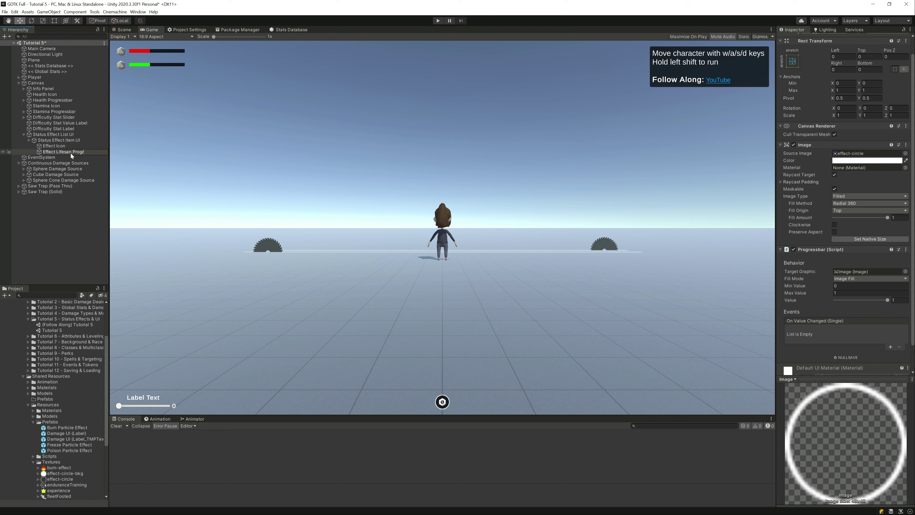
{"action": "type", "text": "bar"}
{"action": "key", "text": "Return"}
{"action": "left_click", "coordinate": [64, 141]}
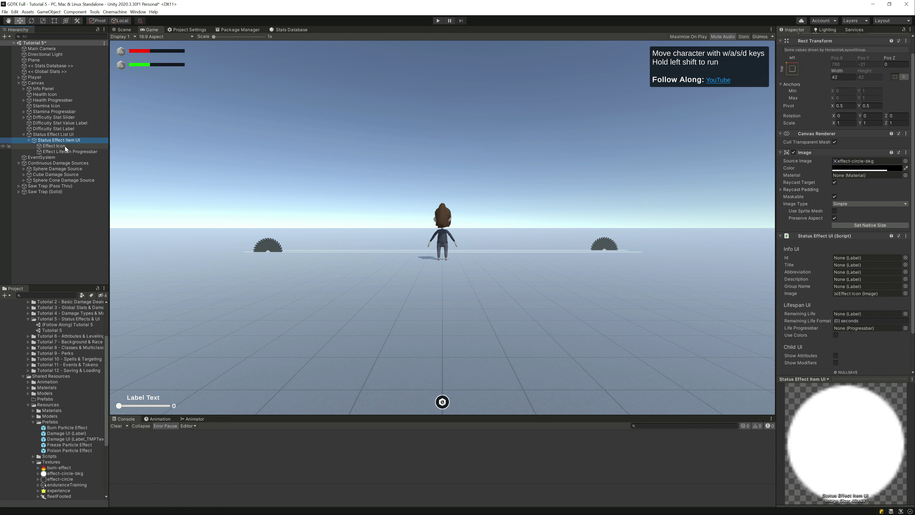
{"action": "left_click_drag", "start_coordinate": [69, 152], "coordinate": [855, 328]}
Add a GDTK label under Status Effect Item UI and name it Effect Lifespan Label.
{"action": "left_click", "coordinate": [54, 145]}
{"action": "right_click", "coordinate": [54, 140]}
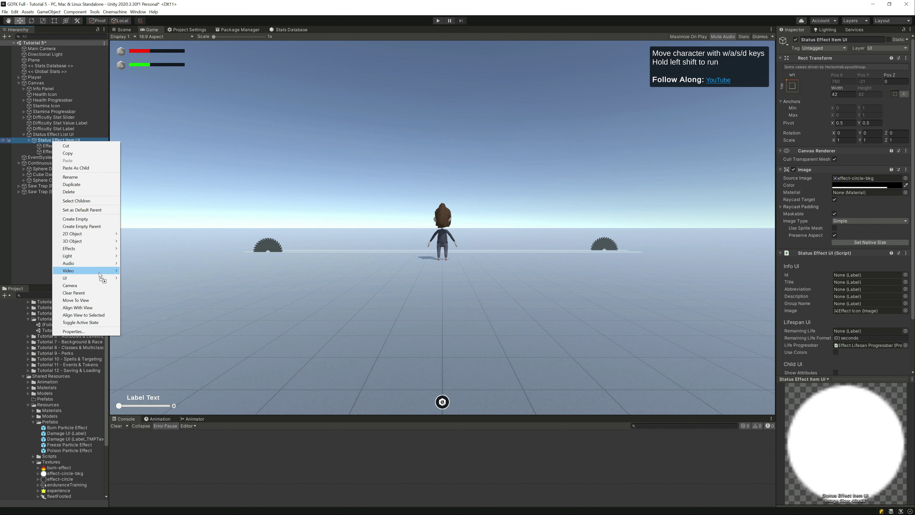
{"action": "mouse_move", "coordinate": [99, 278]}
{"action": "mouse_move", "coordinate": [162, 282]}
{"action": "left_click", "coordinate": [213, 287]}
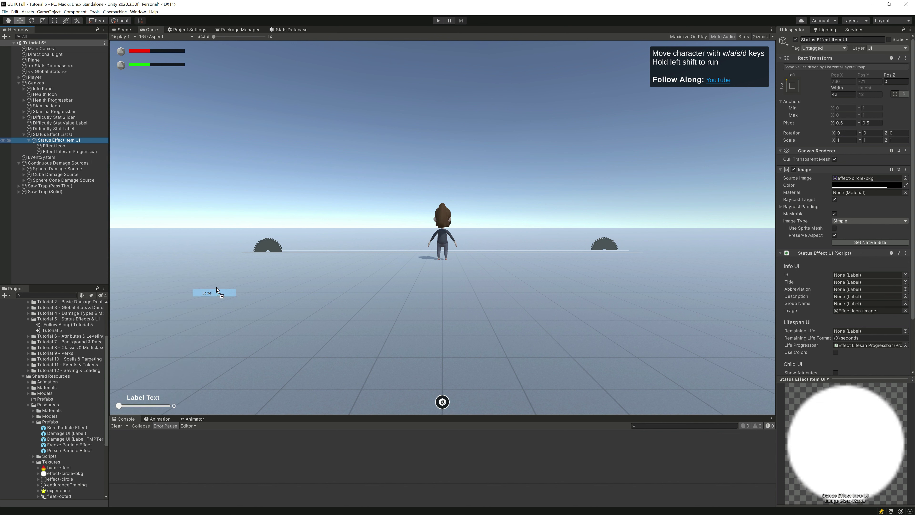
{"action": "type", "text": "Eff"}
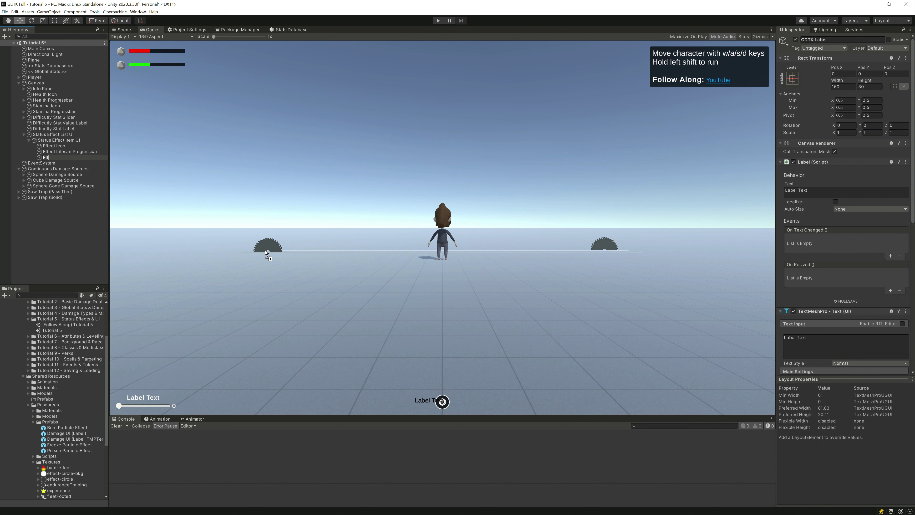
{"action": "type", "text": "ect Lifespan Label"}
{"action": "key", "text": "Return"}
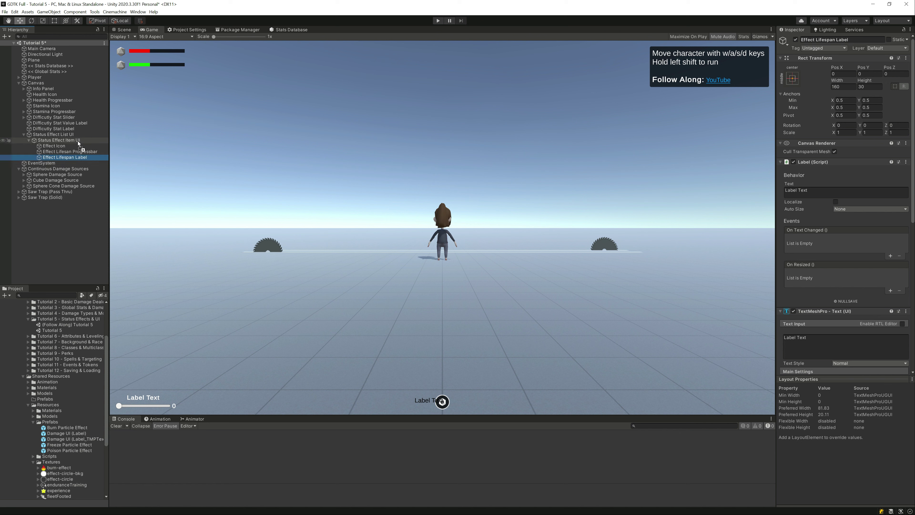
Correct the progress bar object's name to Effect Lifespan Progressbar.
{"action": "left_click", "coordinate": [73, 151]}
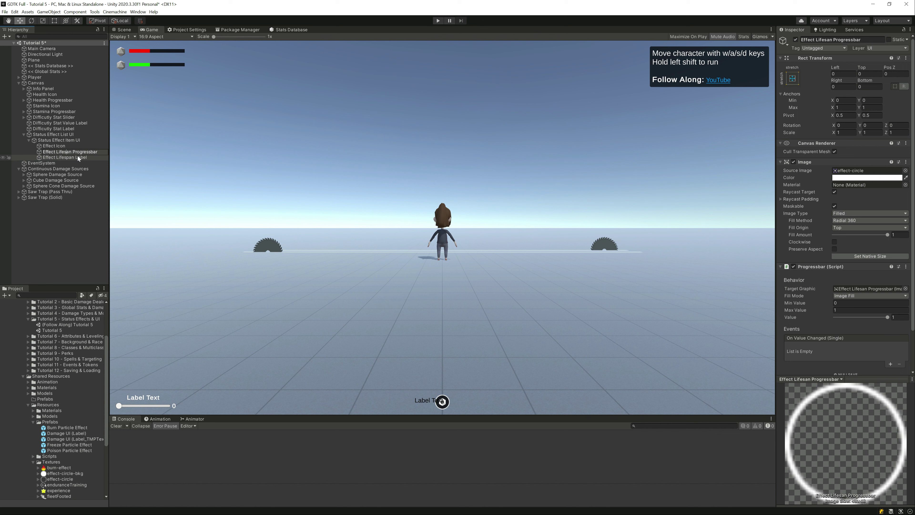
{"action": "type", "text": "p"}
{"action": "key", "text": "Return"}
Assign Effect Lifespan Label as Status Effect Item UI's Remaining Life label and shorten the Remaining Life Format to {0} s.
{"action": "left_click", "coordinate": [63, 140]}
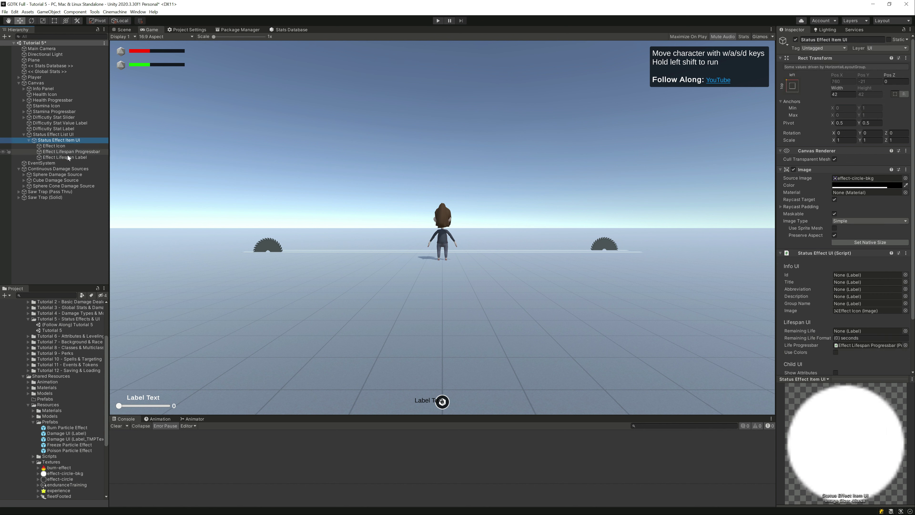
{"action": "left_click_drag", "start_coordinate": [68, 157], "coordinate": [867, 335]}
{"action": "key", "text": "BackSpace"}
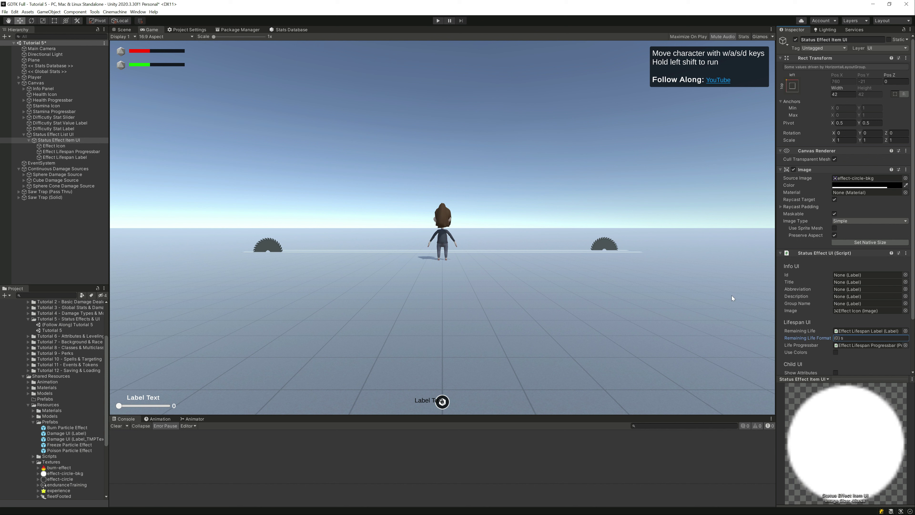
Anchor Effect Lifespan Label to the top with horizontal stretch, setting Left and Right to 0 and Height to 16.
{"action": "left_click", "coordinate": [63, 158]}
{"action": "left_click", "coordinate": [793, 78]}
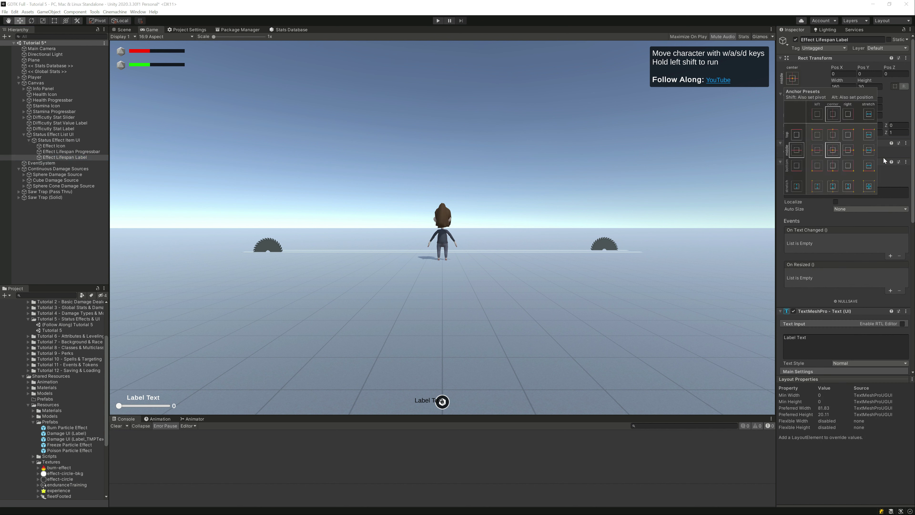
{"action": "left_click", "coordinate": [870, 135]}
{"action": "left_click", "coordinate": [843, 74]}
{"action": "type", "text": "0"}
{"action": "key", "text": "Tab"}
{"action": "key", "text": "Tab"}
{"action": "key", "text": "Tab"}
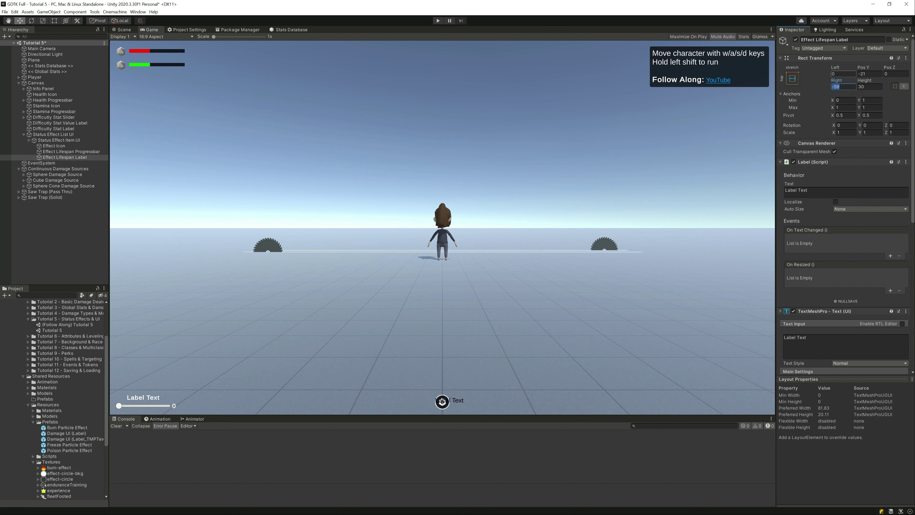
{"action": "type", "text": "0"}
{"action": "key", "text": "Tab"}
{"action": "type", "text": "16"}
Set Effect Lifespan Label's font size to 14 and its vertex colour to white.
{"action": "scroll", "coordinate": [824, 333], "scroll_direction": "down", "scroll_amount": 5}
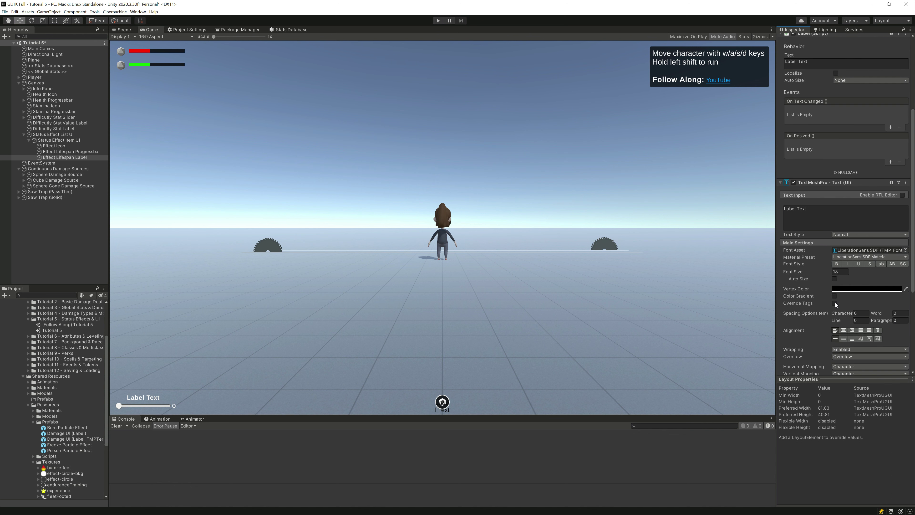
{"action": "left_click", "coordinate": [840, 272]}
{"action": "type", "text": "14"}
{"action": "left_click", "coordinate": [844, 289]}
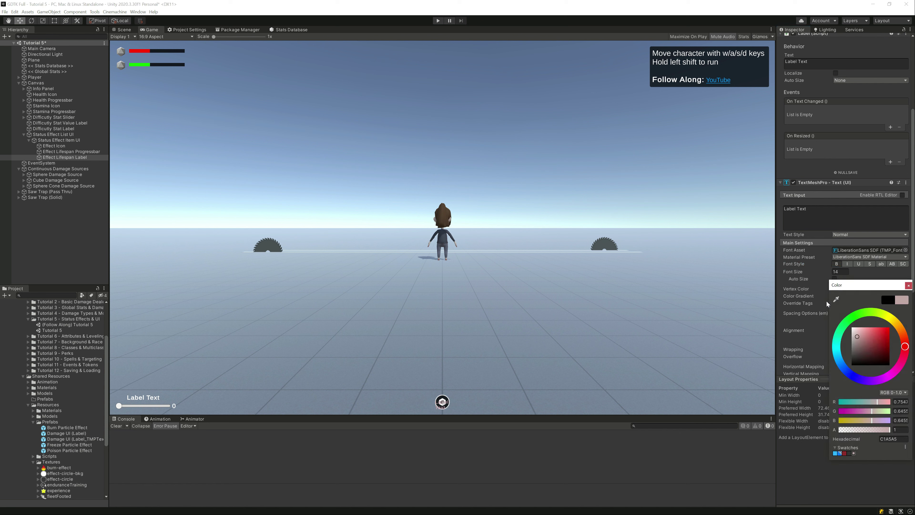
{"action": "left_click_drag", "start_coordinate": [827, 302], "coordinate": [815, 256]}
Replace the label's TextMeshPro text with 2 s.
{"action": "left_click", "coordinate": [832, 193]}
{"action": "left_click", "coordinate": [829, 213]}
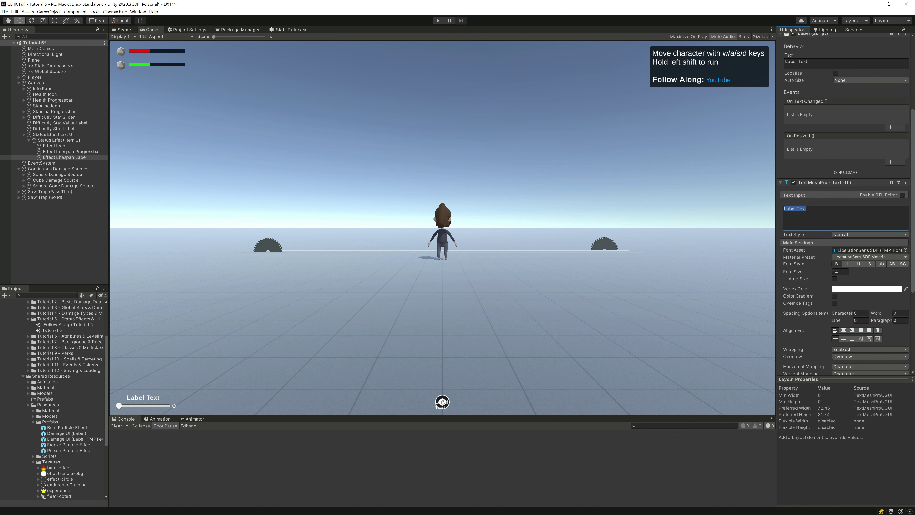
{"action": "type", "text": "2 s"}
{"action": "scroll", "coordinate": [854, 217], "scroll_direction": "up", "scroll_amount": 6}
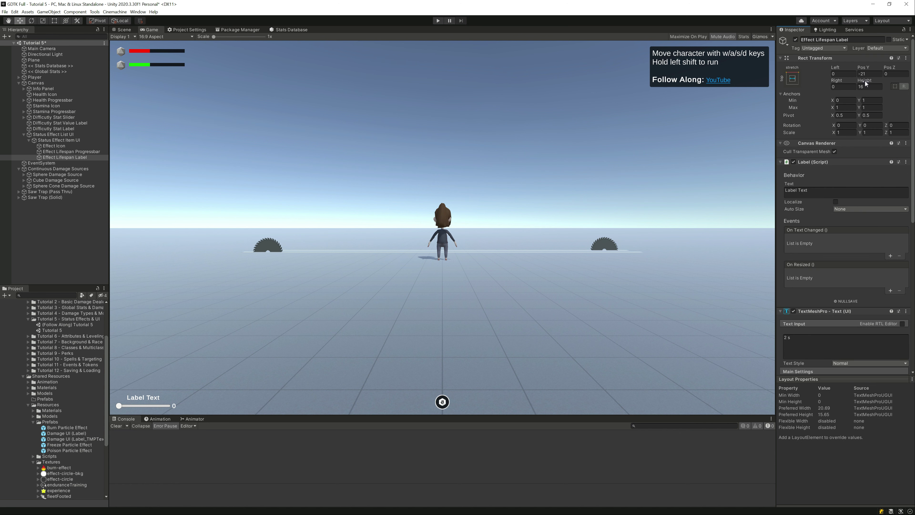
Set Effect Lifespan Label's Pos Y to 20.
{"action": "left_click", "coordinate": [868, 73]}
{"action": "type", "text": "20"}
Move Status Effect Item UI from the scene into a prefab in Shared Resources' Prefabs folder and assign it as Status Effect List UI's UI Prefab.
{"action": "left_click", "coordinate": [57, 140]}
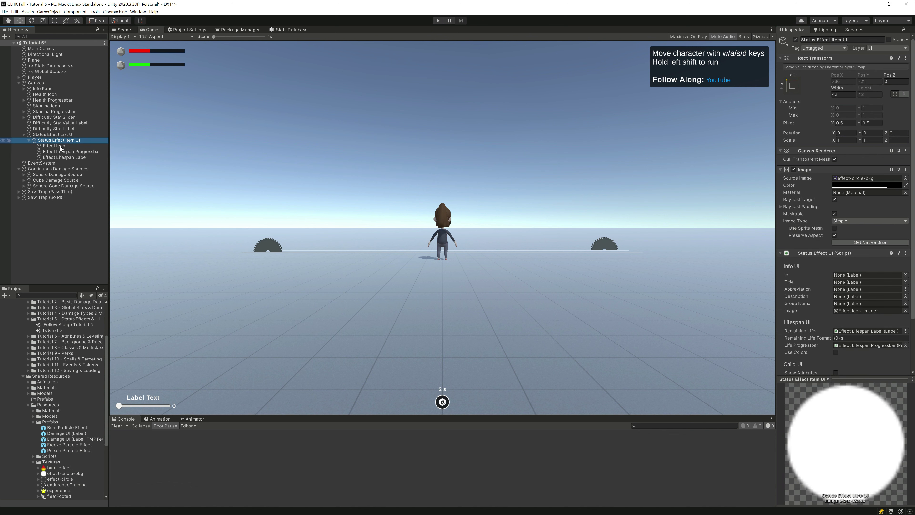
{"action": "left_click_drag", "start_coordinate": [43, 141], "coordinate": [47, 399]}
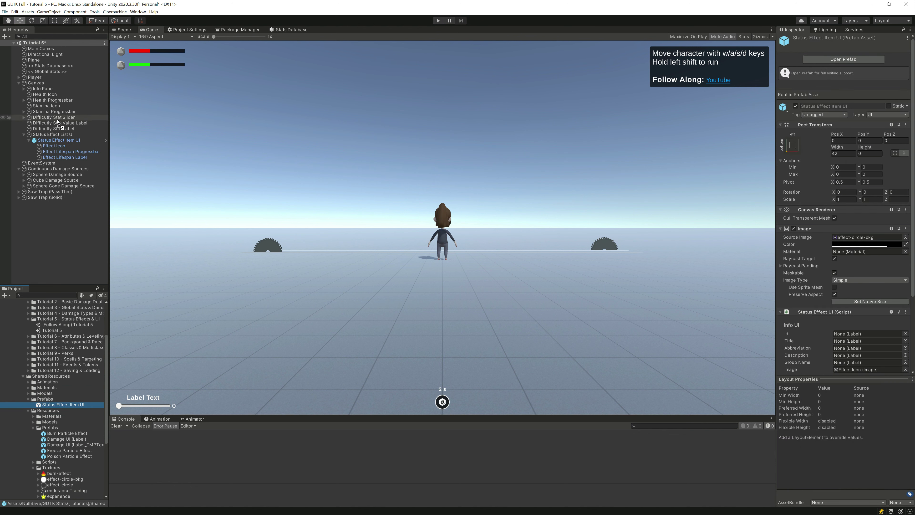
{"action": "key", "text": "Delete"}
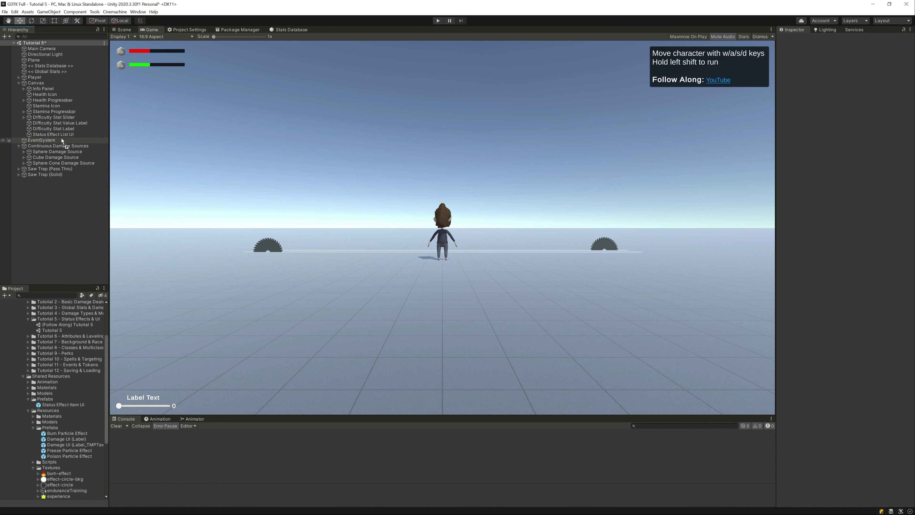
{"action": "left_click_drag", "start_coordinate": [53, 406], "coordinate": [864, 303]}
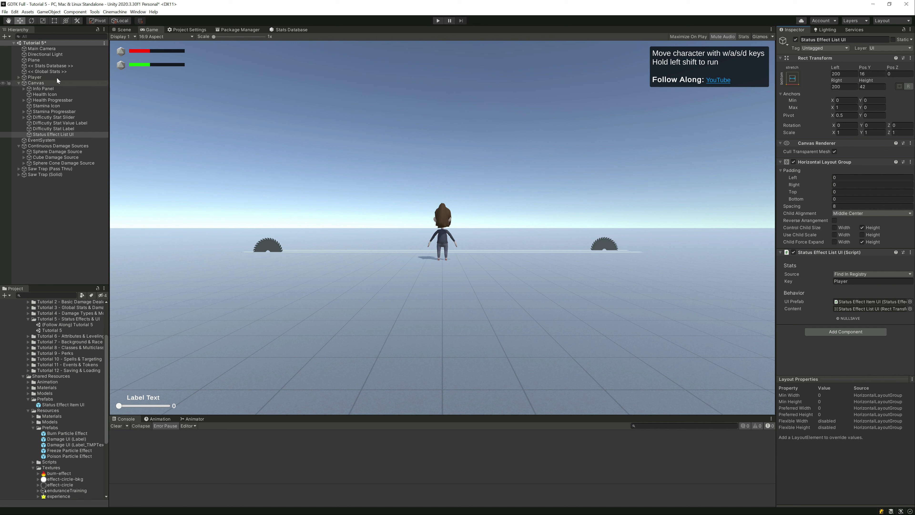
Add a new entry titled Burn to the Status Effects category of the Stats Database.
{"action": "left_click", "coordinate": [56, 66]}
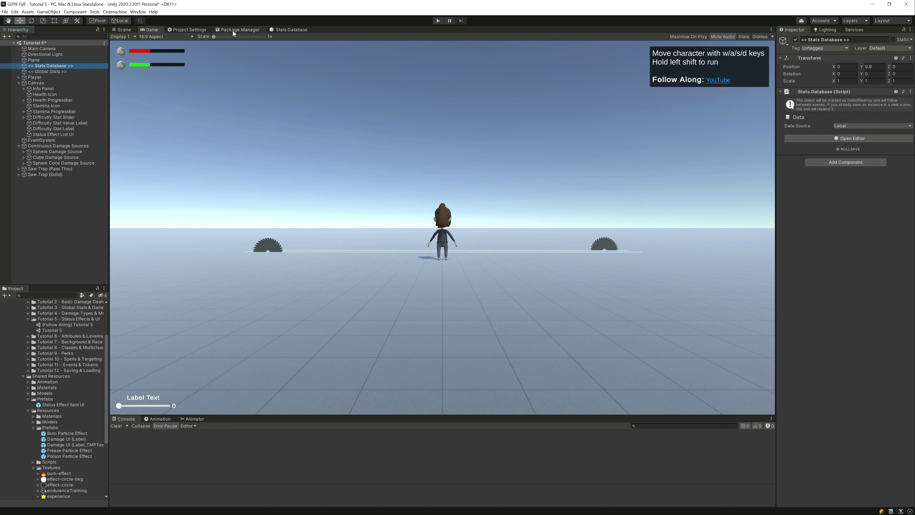
{"action": "left_click", "coordinate": [287, 30]}
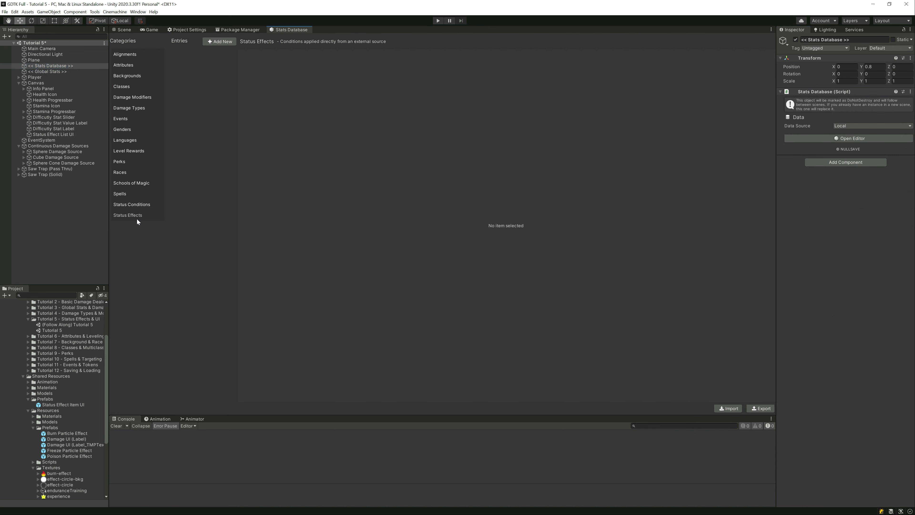
{"action": "left_click", "coordinate": [218, 44]}
{"action": "left_click", "coordinate": [325, 82]}
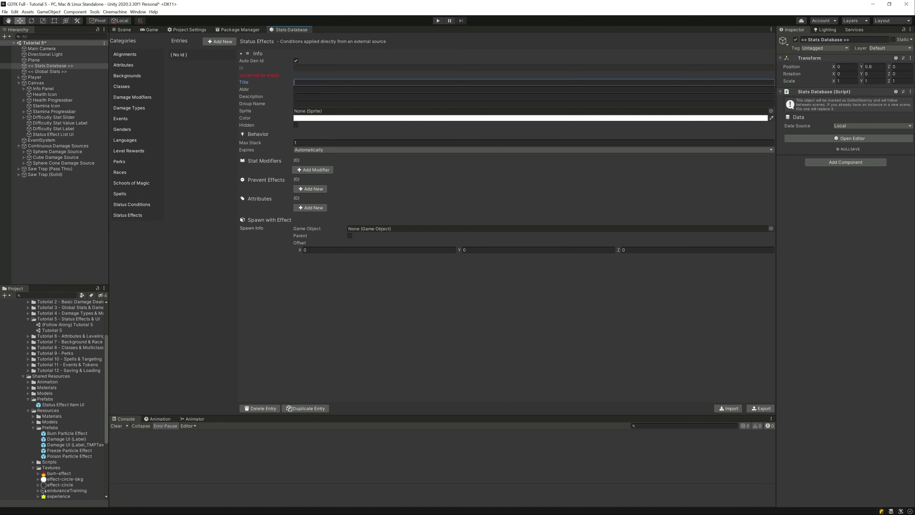
{"action": "type", "text": "Burn"}
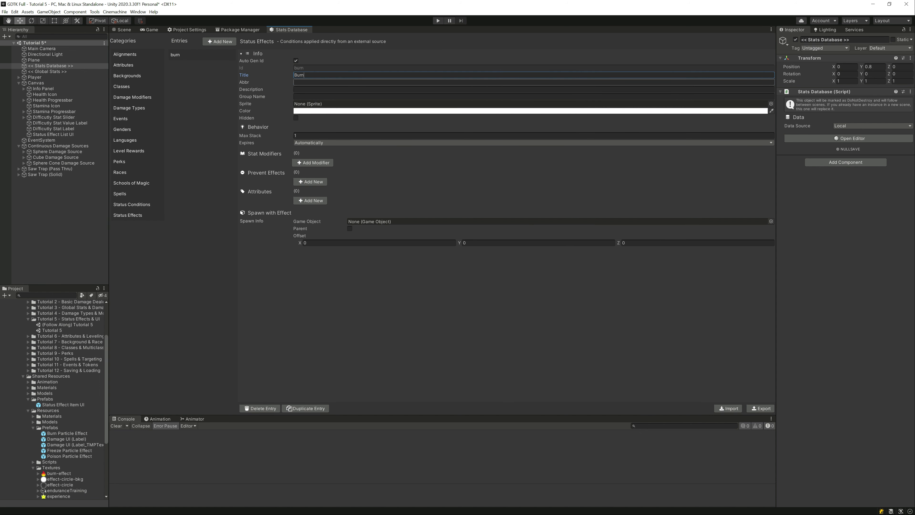
Enter the Burn effect's description as "Decreases health by 2 every second for 5 seconds.".
{"action": "key", "text": "Tab"}
{"action": "key", "text": "Tab"}
{"action": "type", "text": "De"}
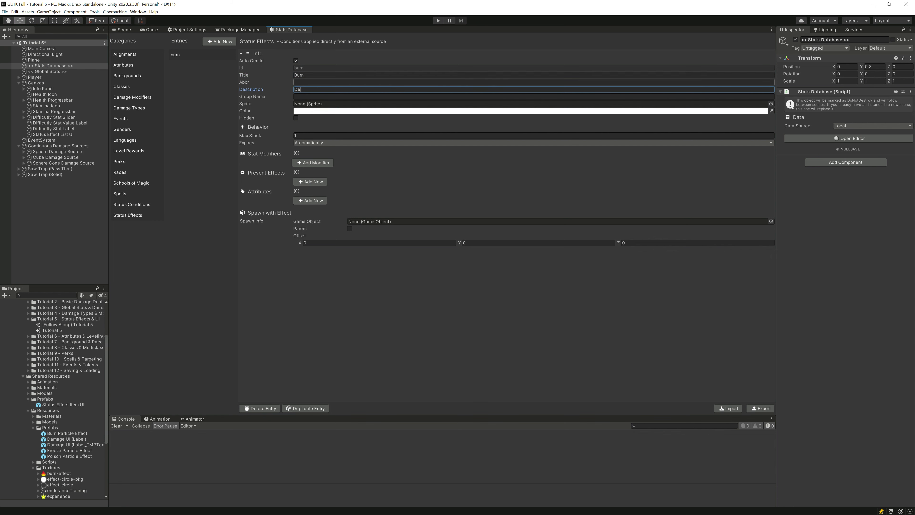
{"action": "type", "text": "creases health by 2 every second for"}
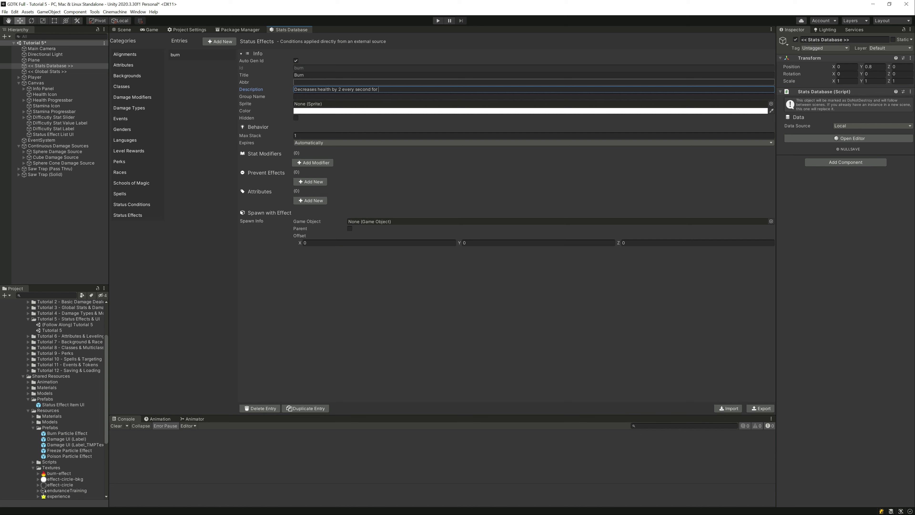
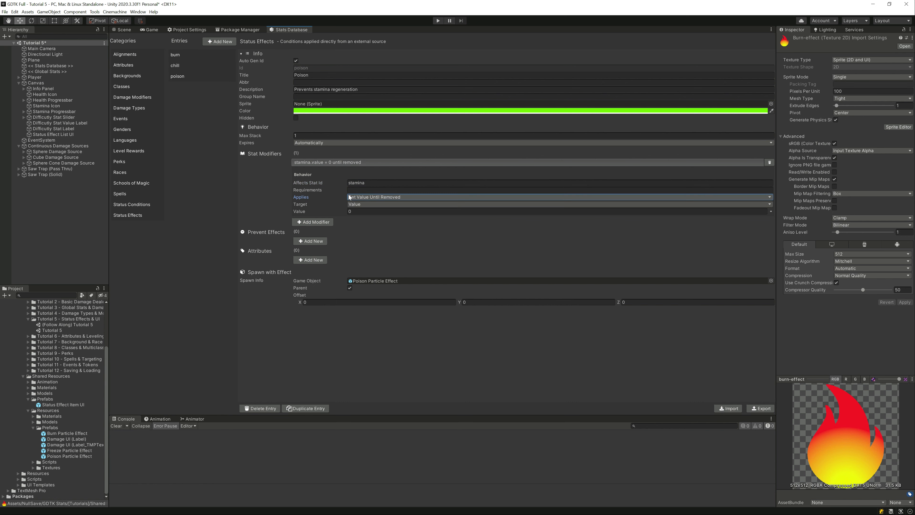
Set the target of the Poison effect's stamina modifier to Regeneration Rate.
{"action": "left_click", "coordinate": [372, 212]}
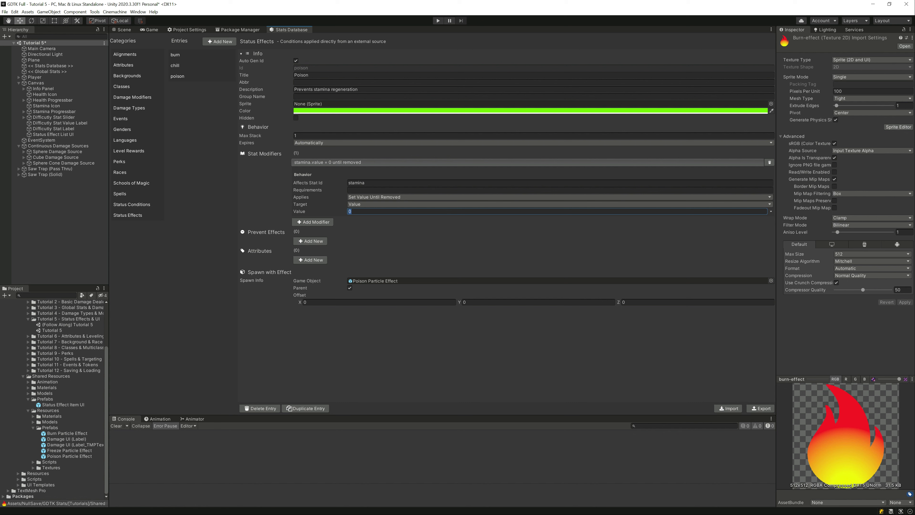
{"action": "left_click", "coordinate": [374, 206]}
{"action": "left_click", "coordinate": [383, 243]}
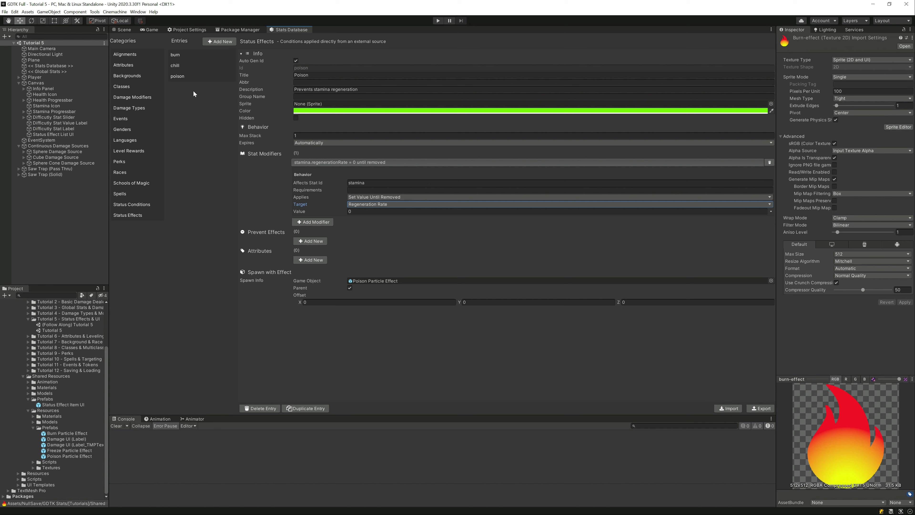
Add poison to the Prevent Effects of the burn status effect.
{"action": "left_click", "coordinate": [192, 58]}
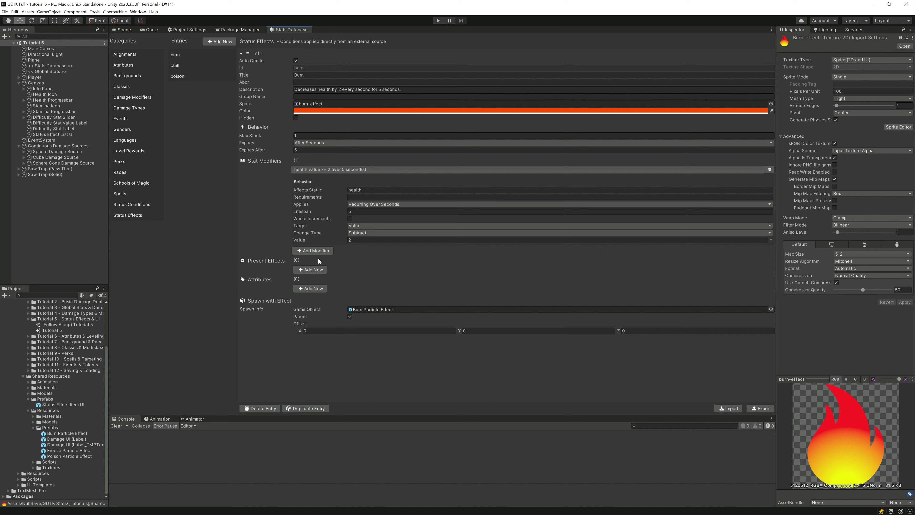
{"action": "left_click", "coordinate": [310, 269]}
{"action": "left_click", "coordinate": [301, 289]}
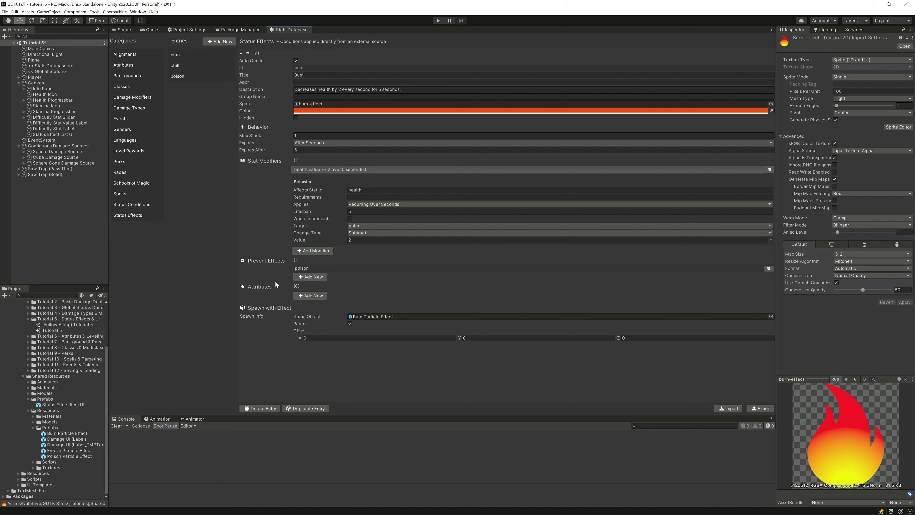
Add burn to the Prevent Effects of the chill status effect.
{"action": "left_click", "coordinate": [173, 67]}
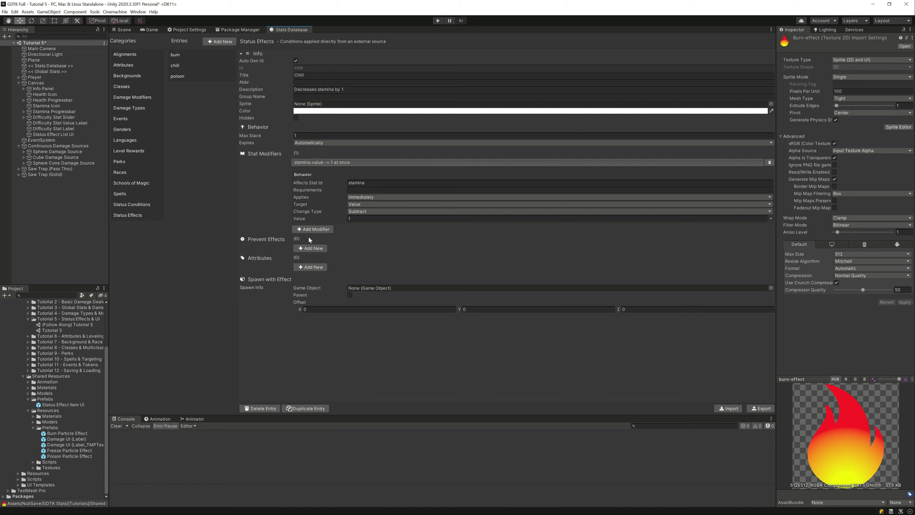
{"action": "left_click", "coordinate": [311, 248]}
{"action": "left_click", "coordinate": [267, 253]}
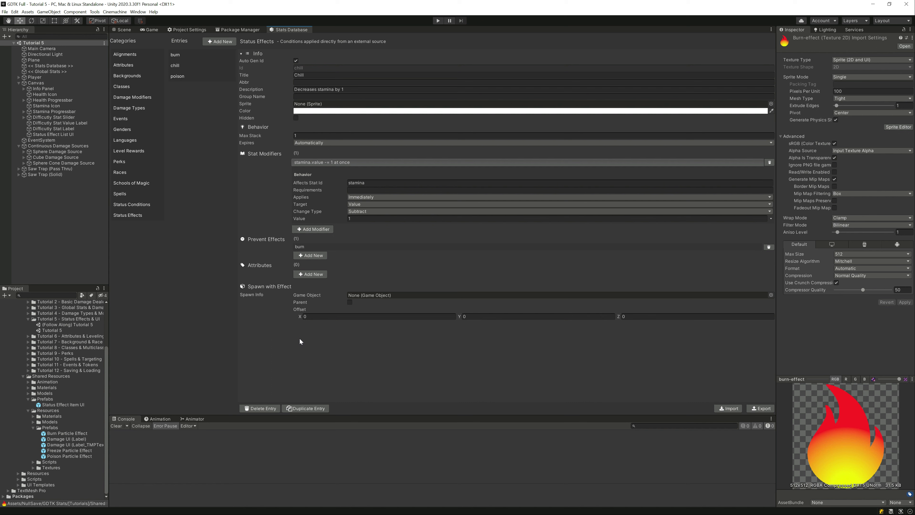
Add the chill status effect to Hit #1 of Sphere Damage Source.
{"action": "left_click", "coordinate": [56, 152]}
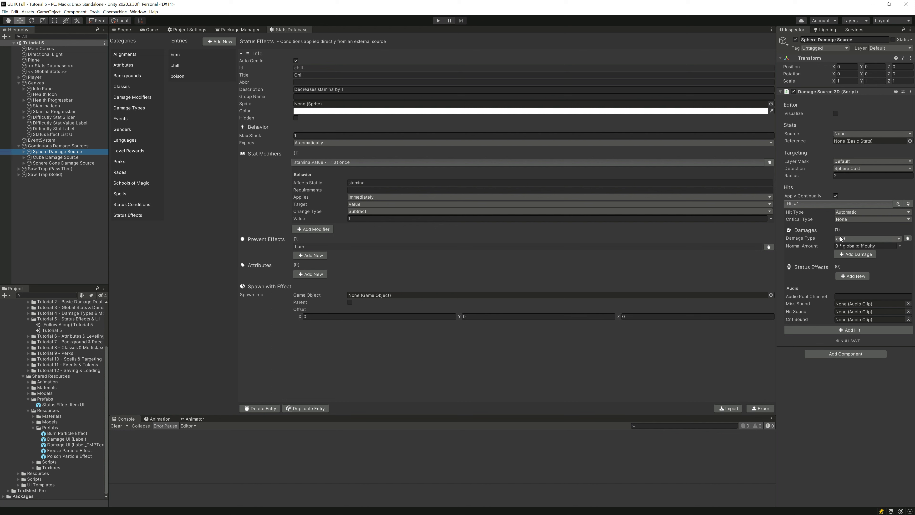
{"action": "left_click", "coordinate": [846, 277]}
{"action": "left_click", "coordinate": [797, 286]}
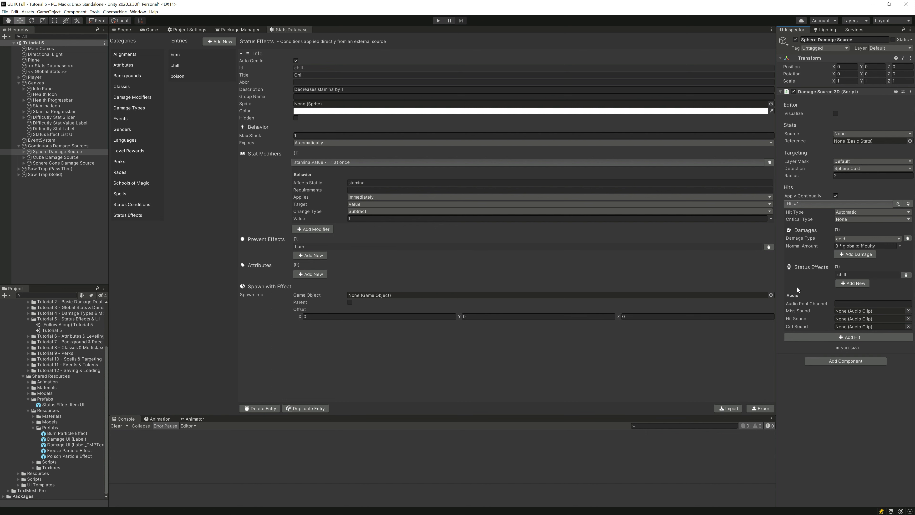
Add the burn status effect to Hit #1 of Cube Damage Source.
{"action": "left_click", "coordinate": [46, 158]}
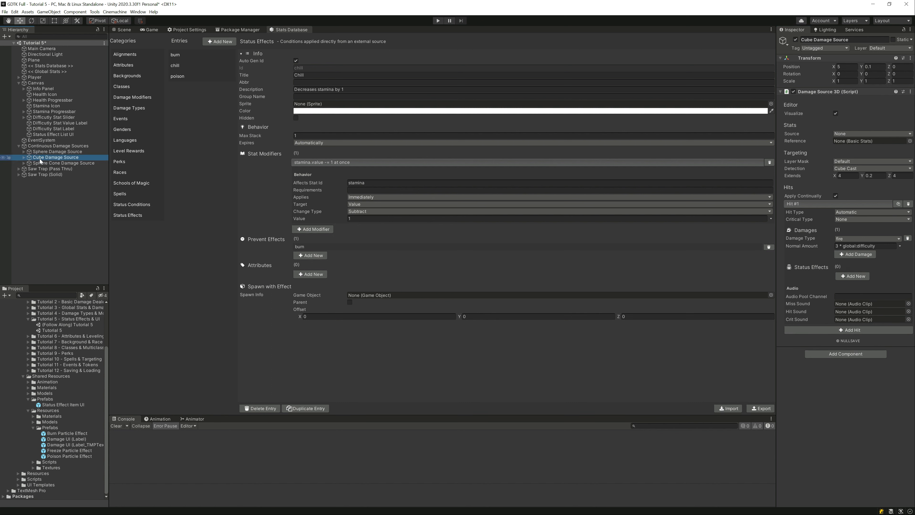
{"action": "left_click", "coordinate": [852, 276]}
{"action": "left_click", "coordinate": [803, 282]}
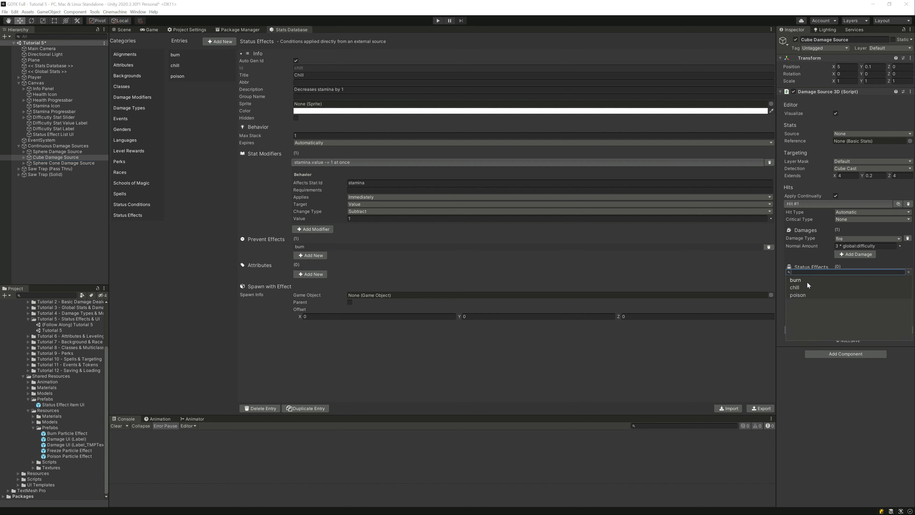
Add the poison status effect to Hit #1 of Sphere Cone Damage Source and save the scene.
{"action": "left_click", "coordinate": [66, 163]}
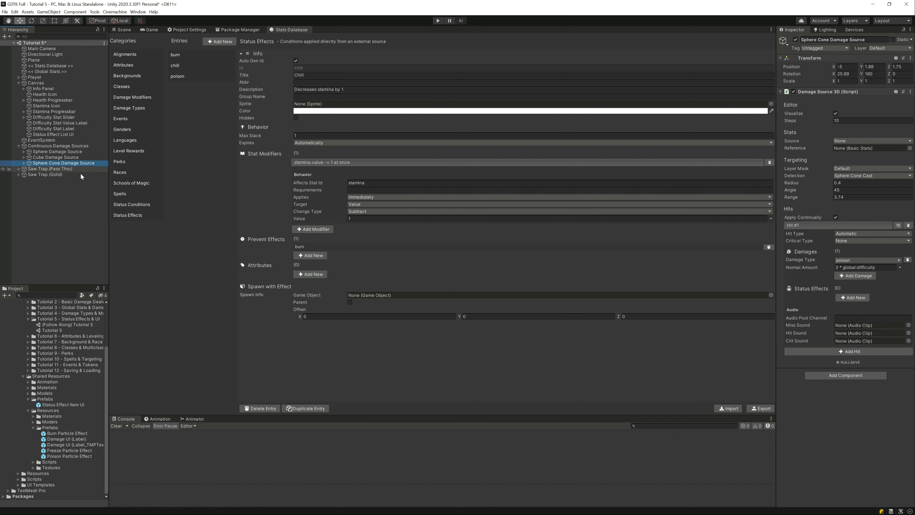
{"action": "left_click", "coordinate": [853, 298]}
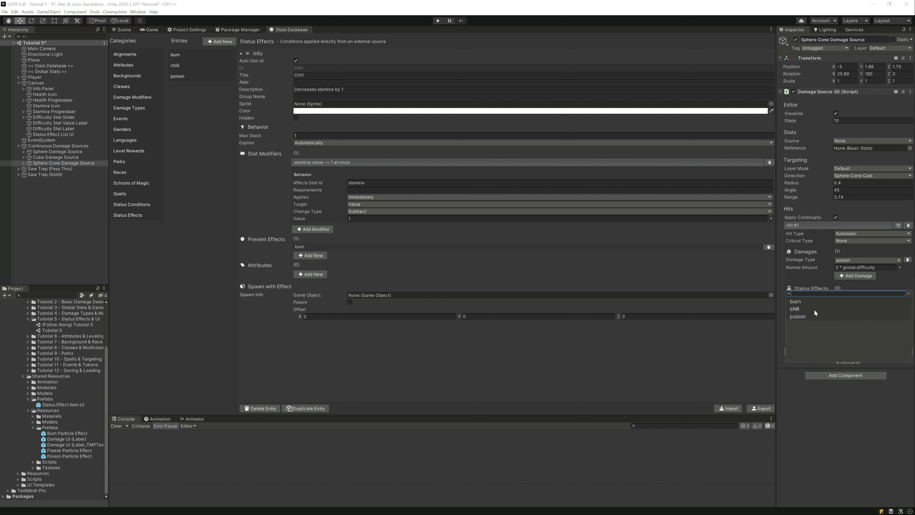
{"action": "left_click", "coordinate": [802, 317]}
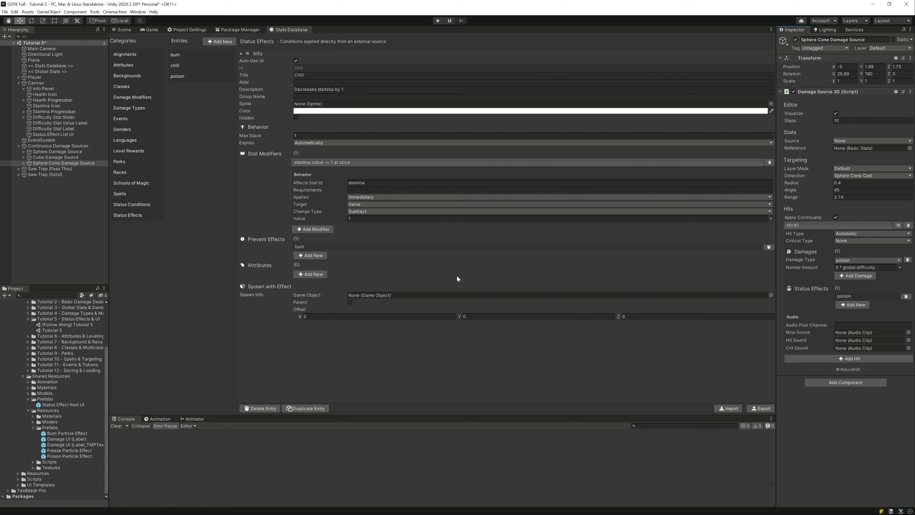
{"action": "key", "text": "ctrl+s"}
Play-test the scene by running the character toward the damage areas to check the status effects, and stop play mode.
{"action": "left_click", "coordinate": [435, 24]}
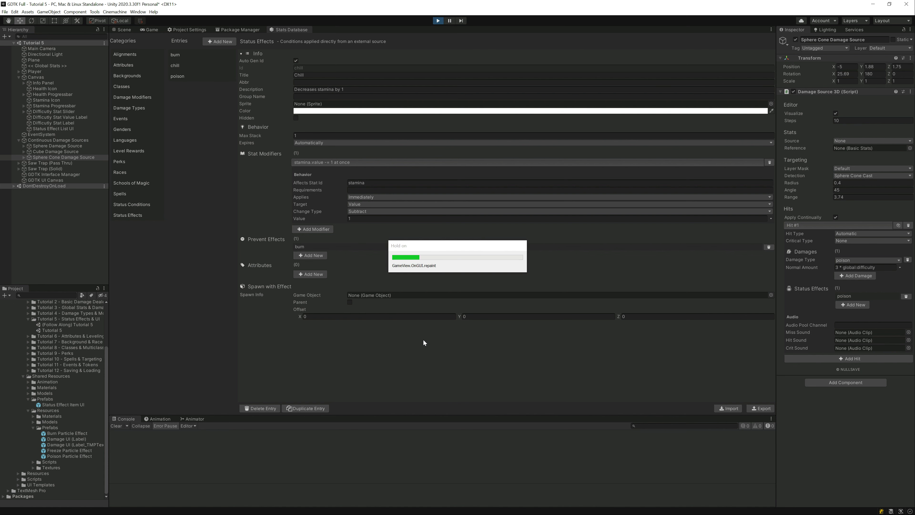
{"action": "key", "text": "shift+w"}
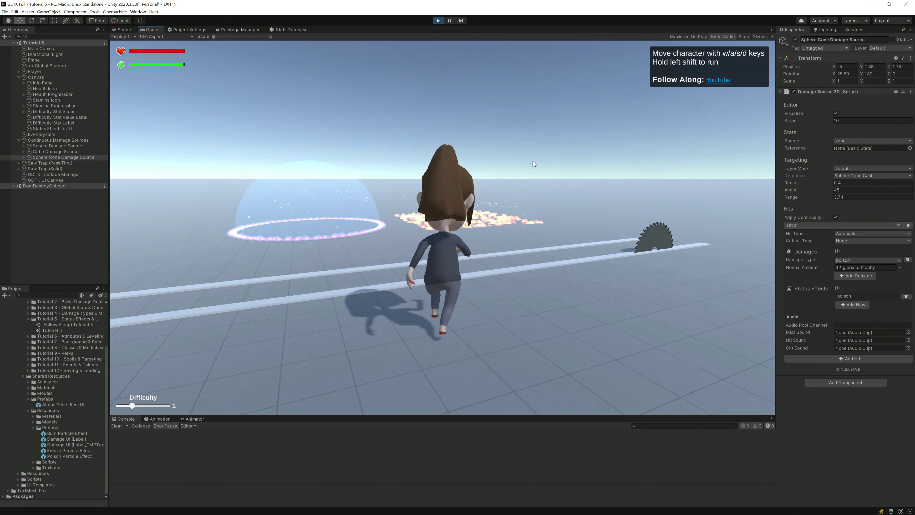
{"action": "key", "text": "shift+w"}
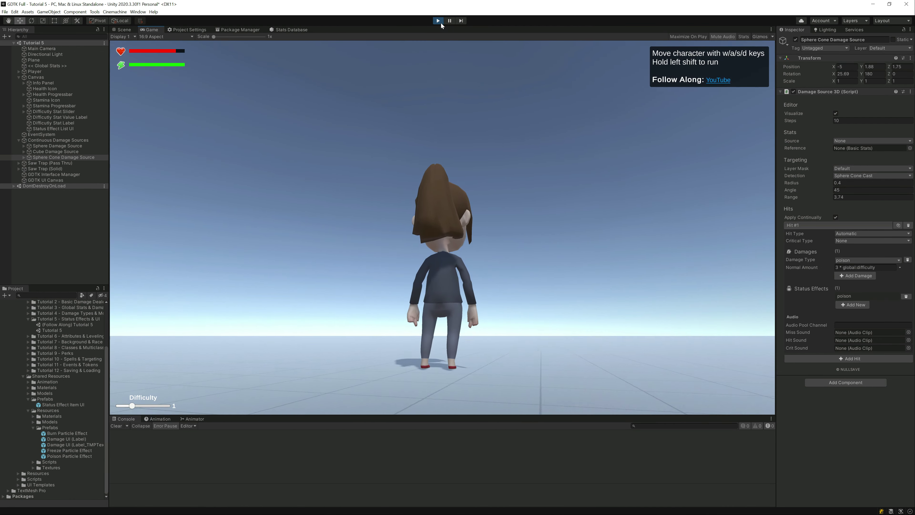
{"action": "left_click", "coordinate": [440, 22]}
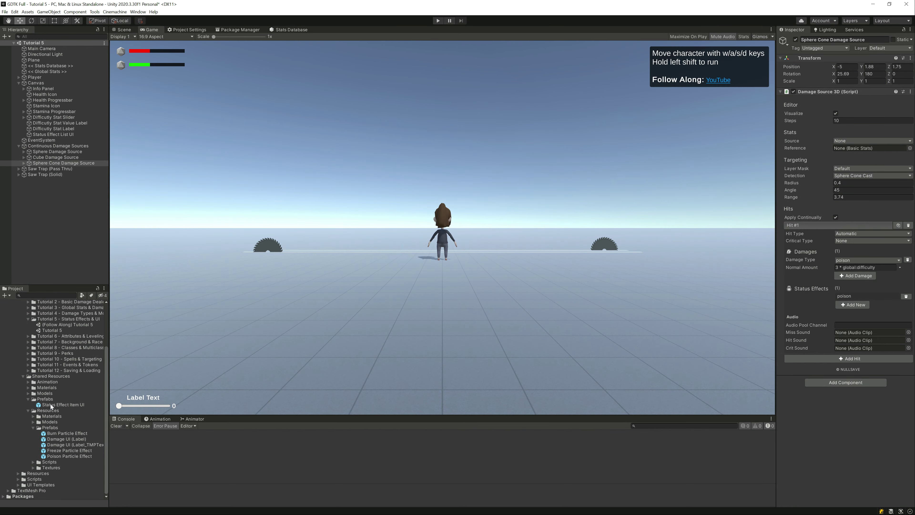
Enable Use Colors in the Status Effect UI script of the Status Effect Item UI prefab.
{"action": "double_click", "coordinate": [51, 405]}
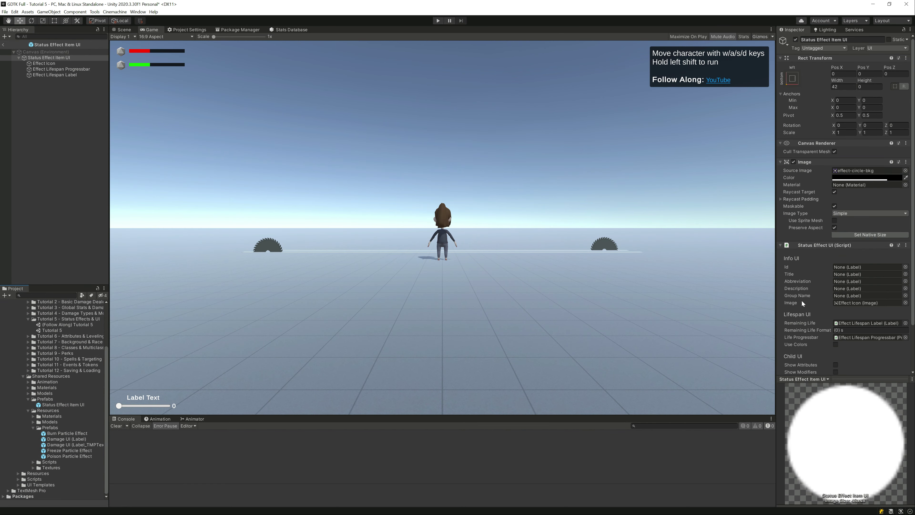
{"action": "scroll", "coordinate": [803, 304], "scroll_direction": "down", "scroll_amount": 3}
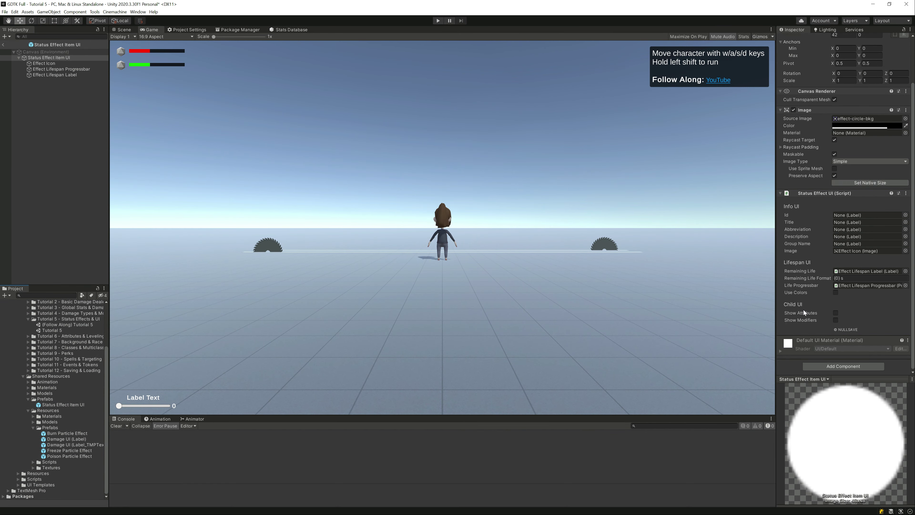
{"action": "left_click", "coordinate": [835, 293]}
Leave prefab editing, play the scene and run the character through the fire area to check the burn effect's status item.
{"action": "left_click", "coordinate": [437, 21]}
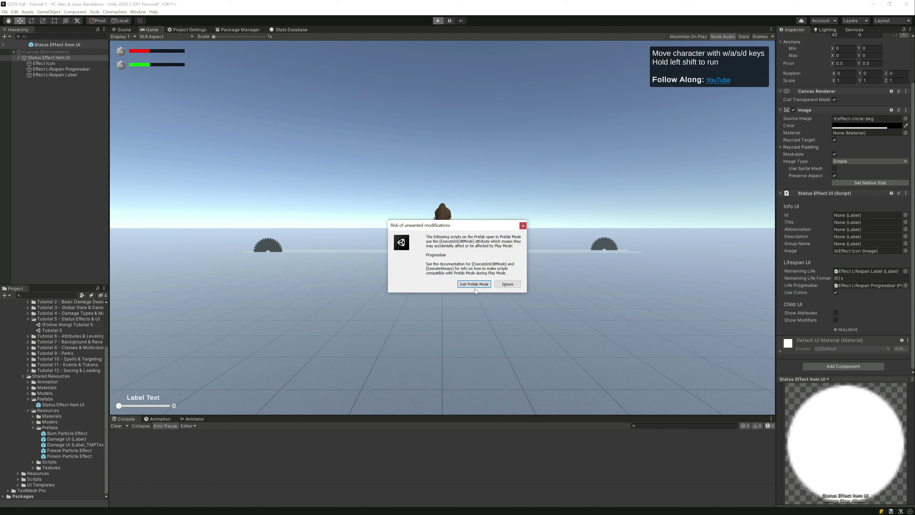
{"action": "left_click", "coordinate": [523, 226]}
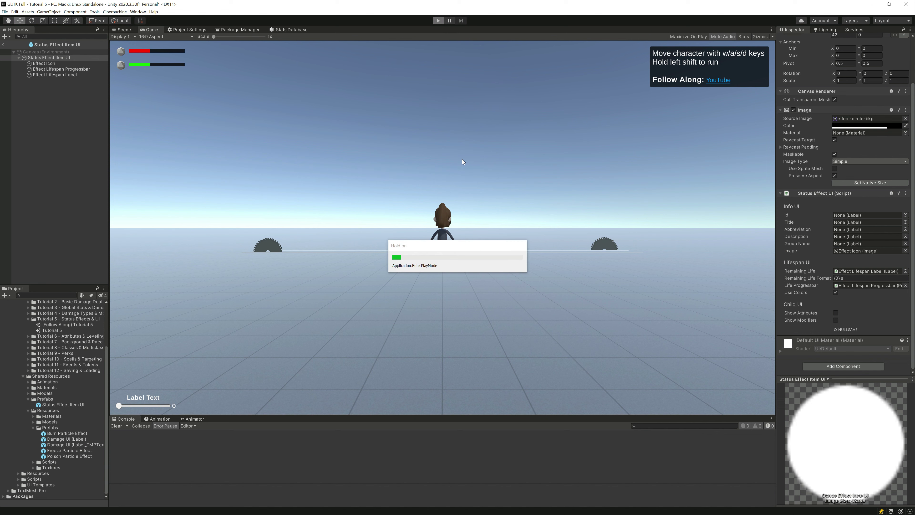
{"action": "key", "text": "shift+w"}
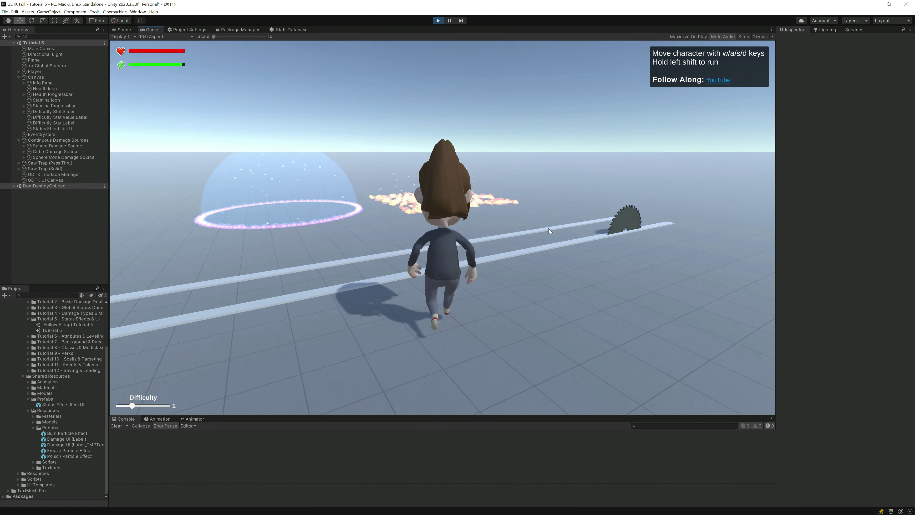
{"action": "key", "text": "shift+w"}
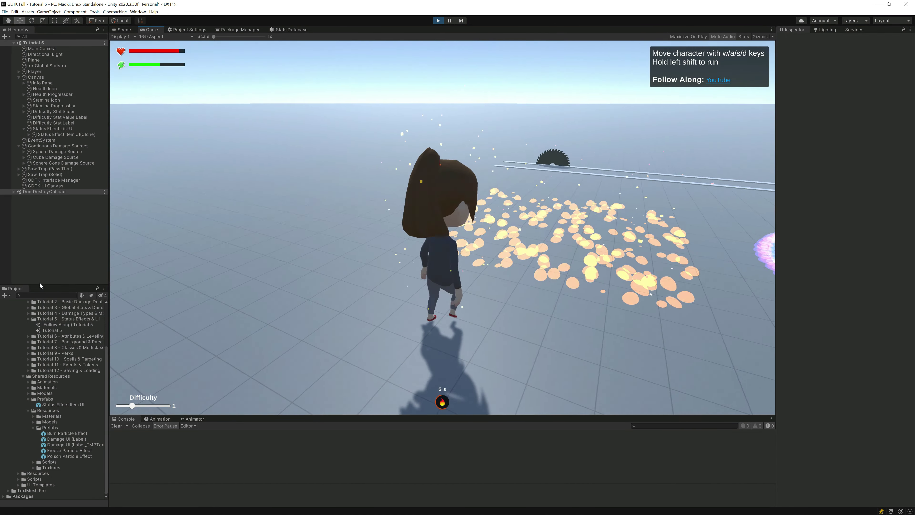
{"action": "key", "text": "w"}
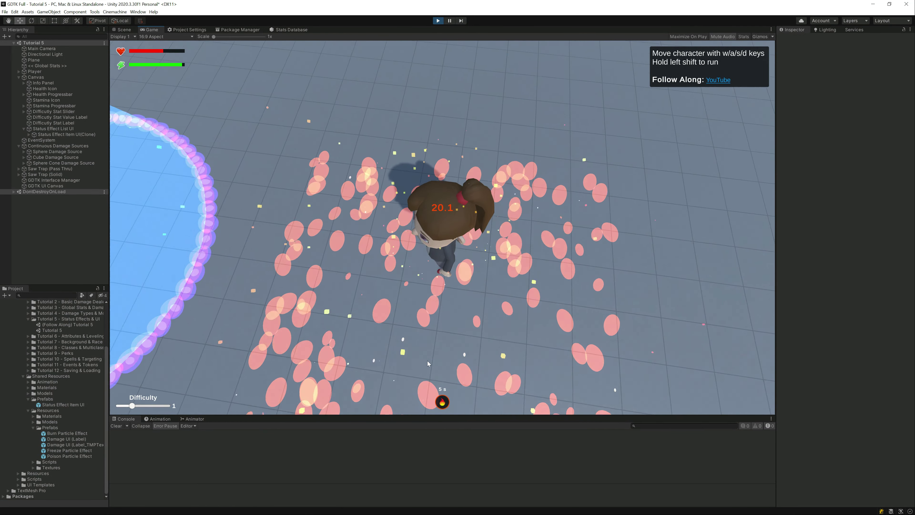
Run the character through the fire area, the cold dome and the poison cone to check their status effects.
{"action": "key", "text": "w"}
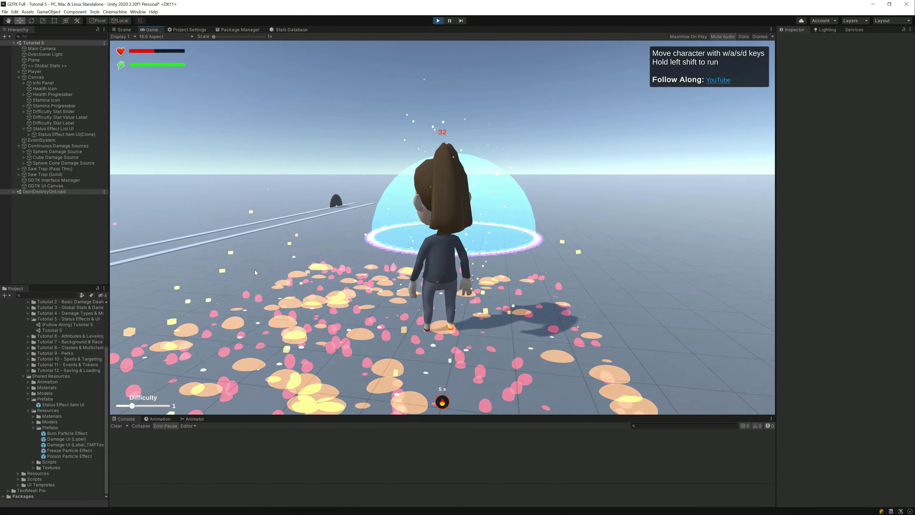
{"action": "key", "text": "w"}
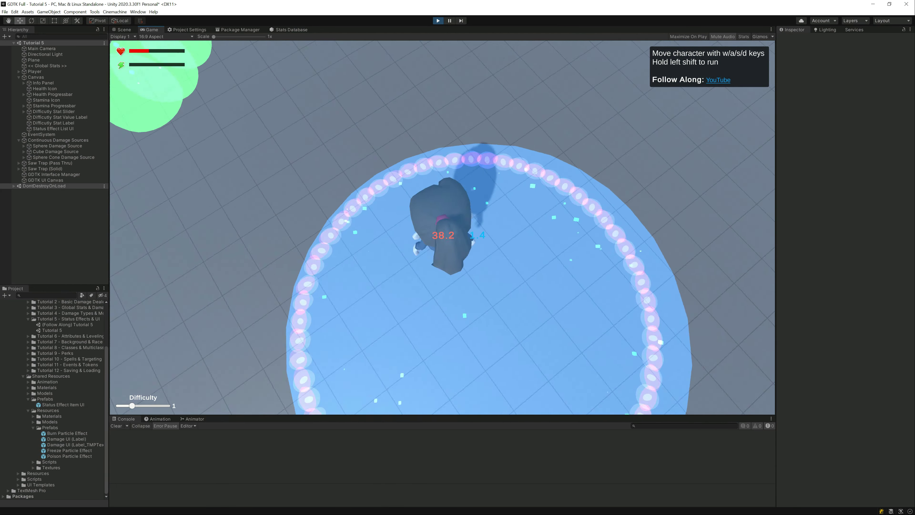
{"action": "key", "text": "w"}
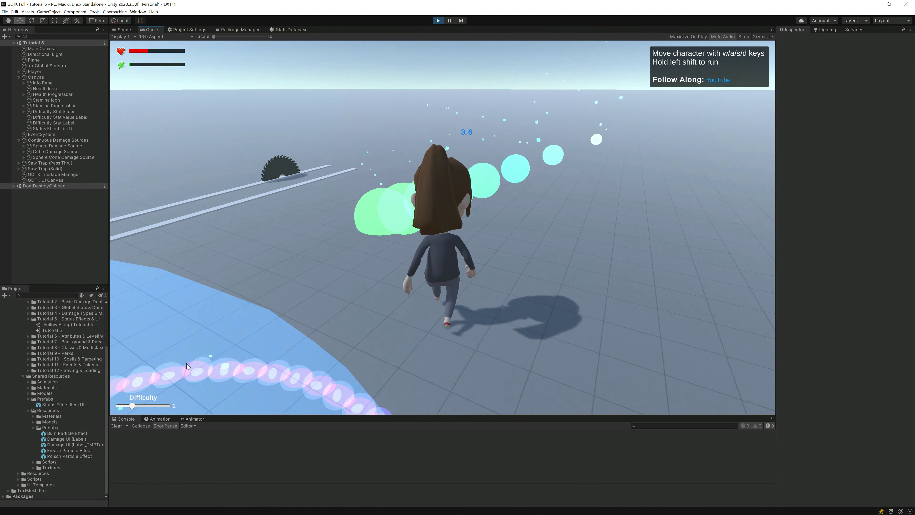
{"action": "key", "text": "w"}
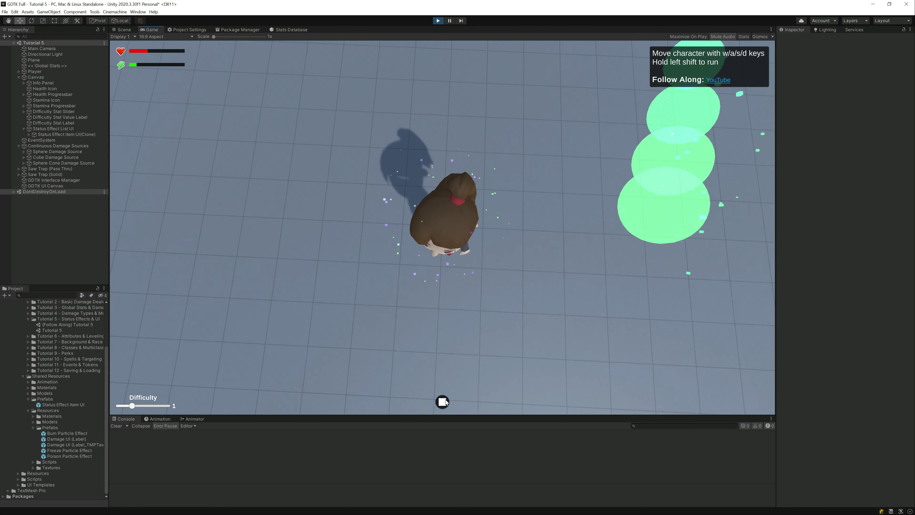
{"action": "key", "text": "w"}
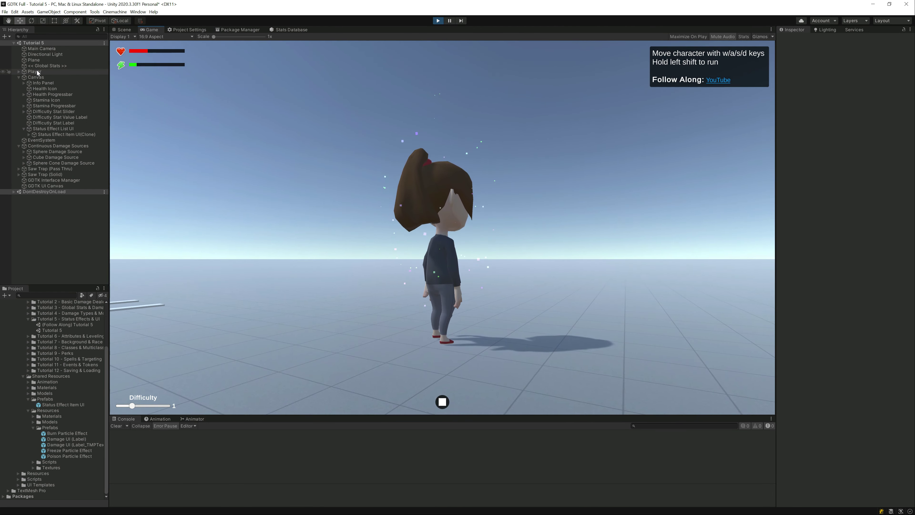
Inspect the Player's active effects and the stamina stat's regeneration values while the poison effect is running.
{"action": "left_click", "coordinate": [35, 71]}
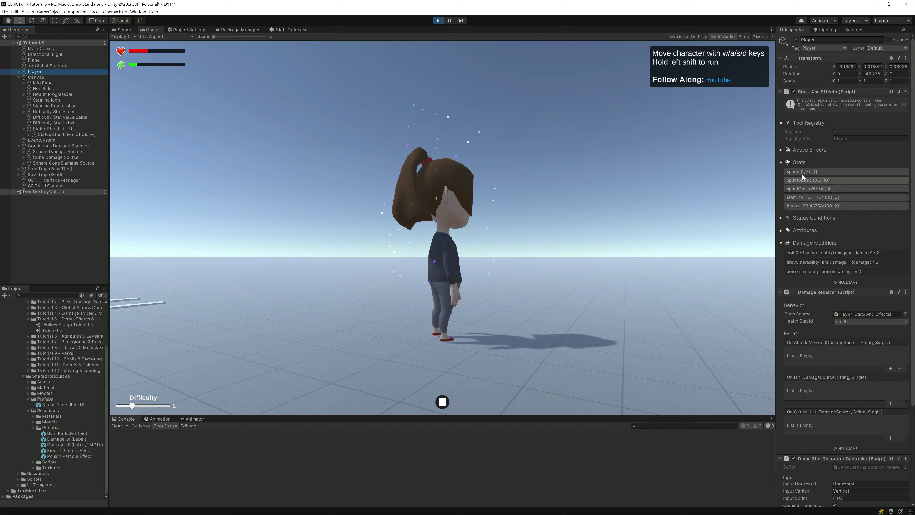
{"action": "left_click", "coordinate": [803, 151]}
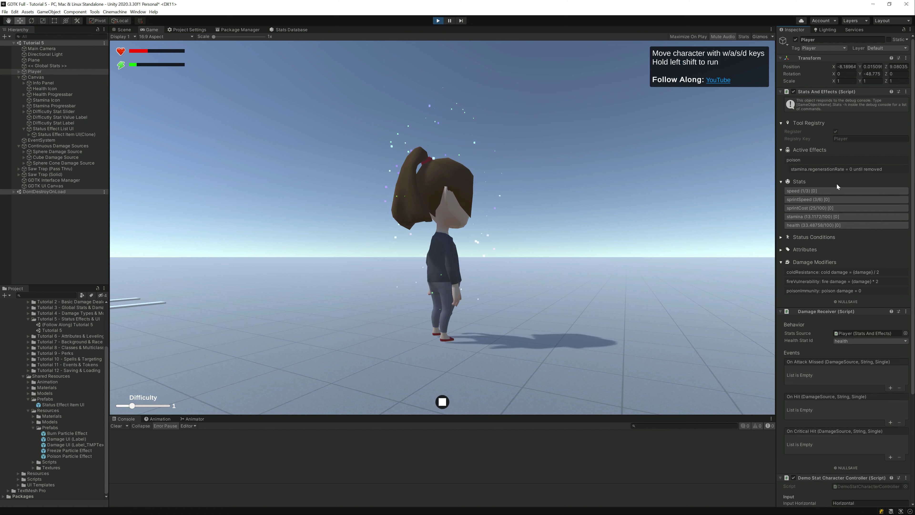
{"action": "left_click", "coordinate": [807, 217]}
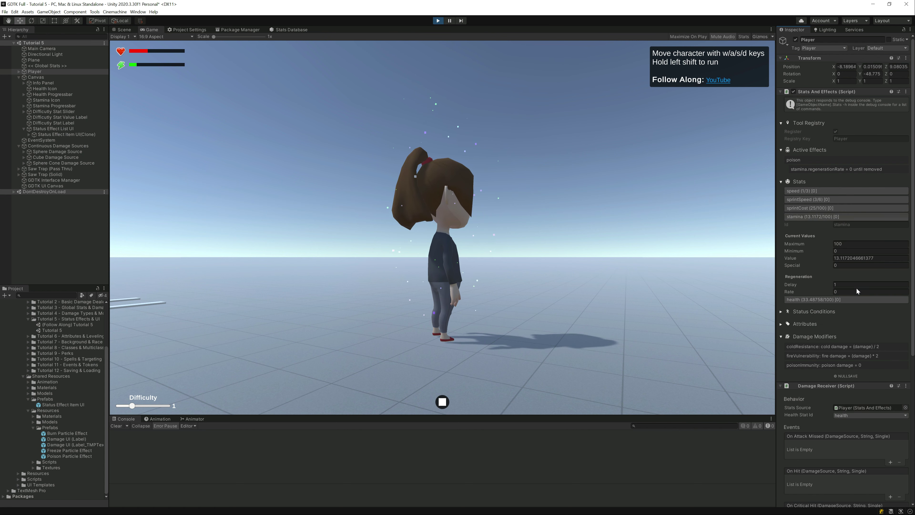
Run the character back into the fire area to check the effect replacement, and stop play mode.
{"action": "left_click", "coordinate": [749, 298]}
{"action": "key", "text": "w"}
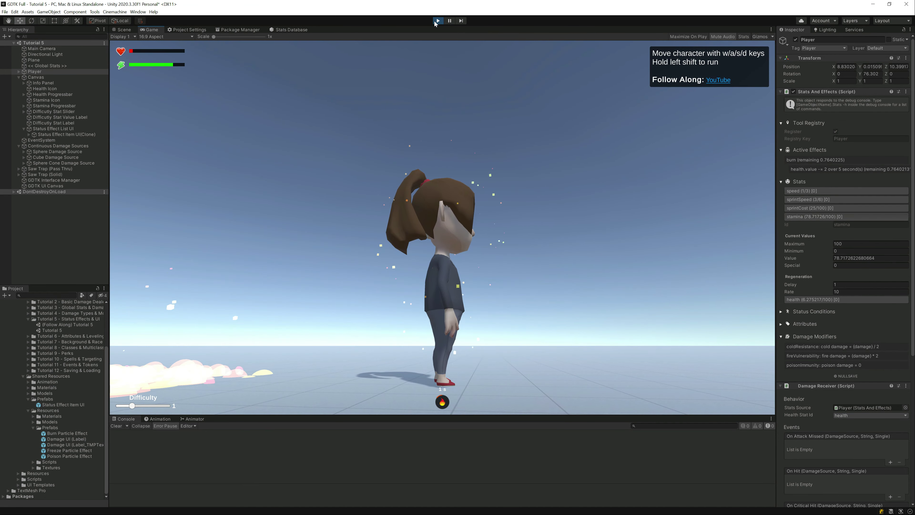
{"action": "left_click", "coordinate": [437, 20]}
Assign the poison-effect sprite to the poison status effect in the Stats Database and save the scene.
{"action": "left_click", "coordinate": [277, 31]}
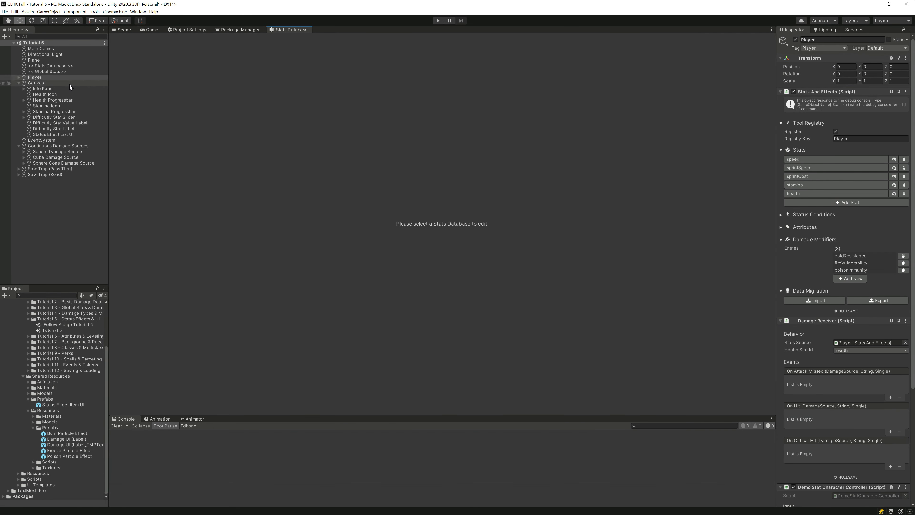
{"action": "left_click", "coordinate": [53, 66]}
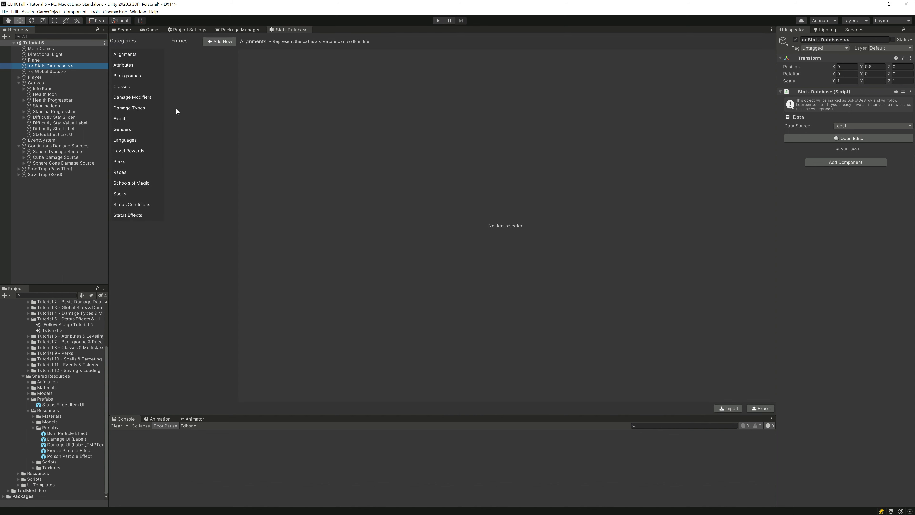
{"action": "left_click", "coordinate": [132, 204]}
{"action": "left_click", "coordinate": [134, 215]}
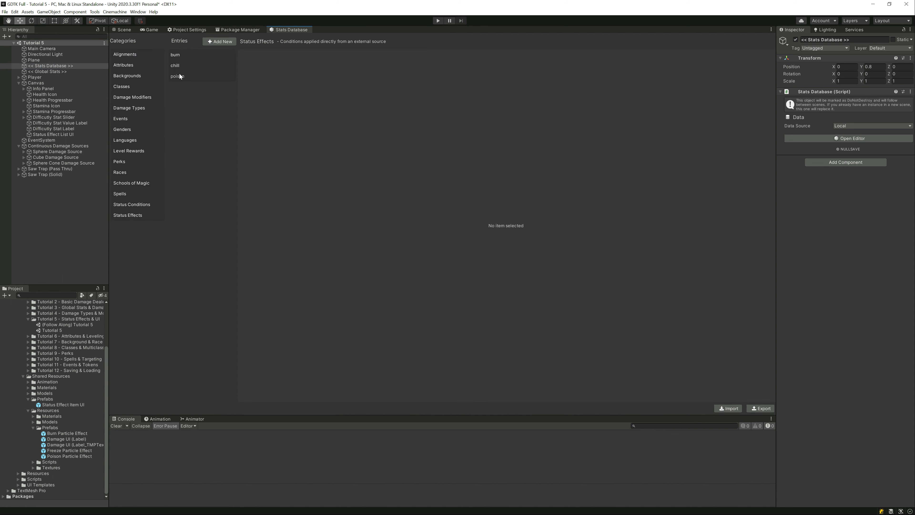
{"action": "left_click", "coordinate": [181, 75]}
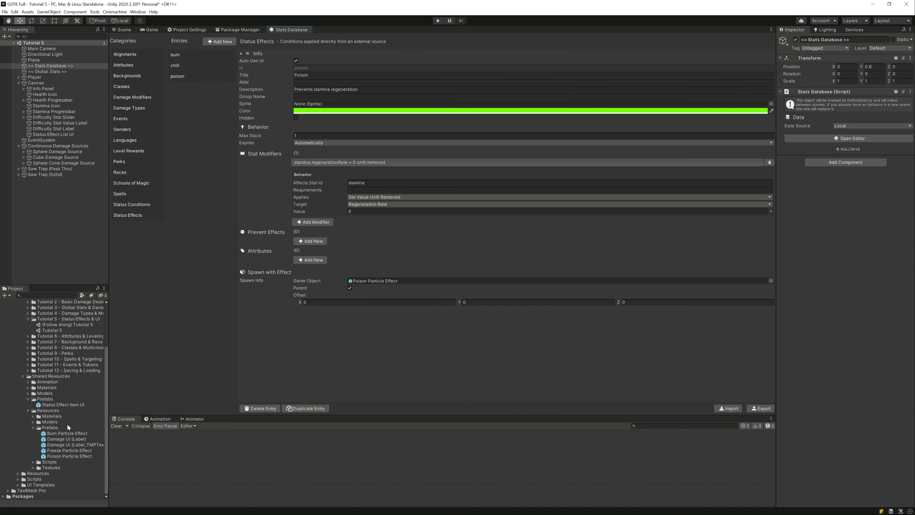
{"action": "left_click", "coordinate": [771, 104]}
{"action": "double_click", "coordinate": [680, 321]}
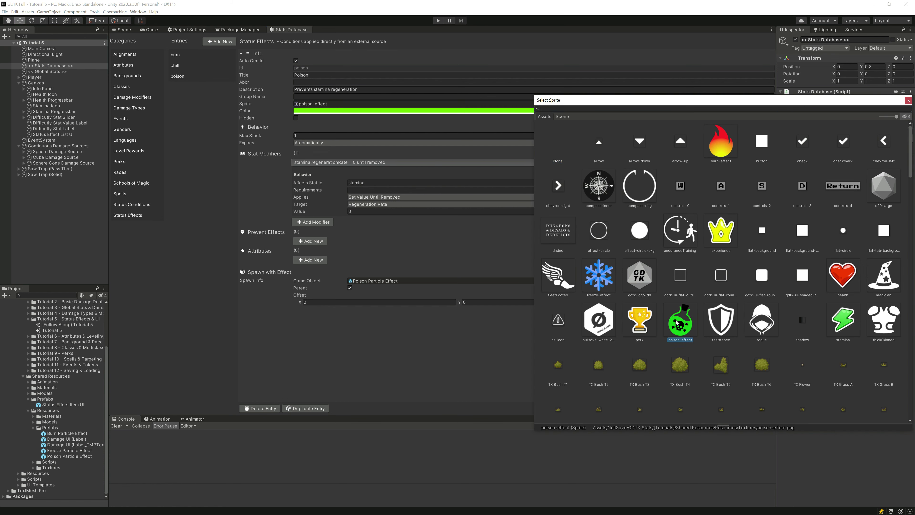
{"action": "key", "text": "ctrl+s"}
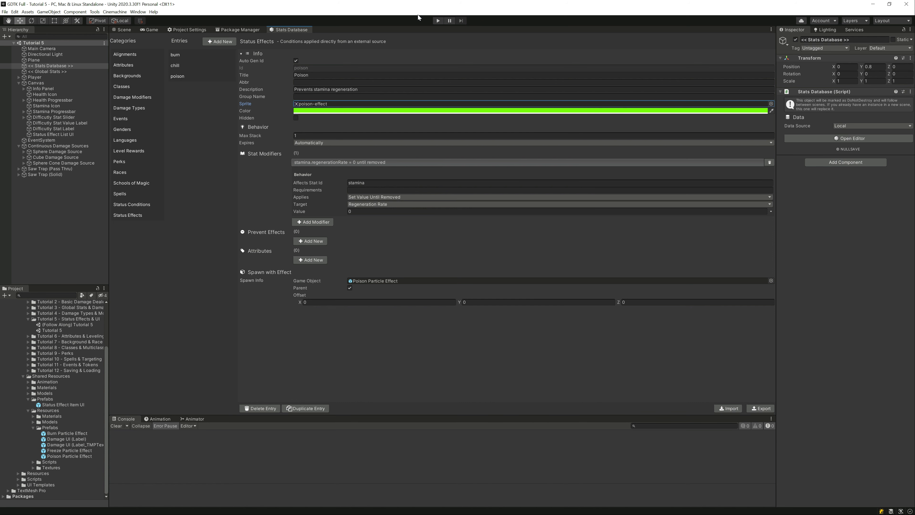
Play the scene and run the character through the poison and fire areas to check their status icons.
{"action": "left_click", "coordinate": [438, 21]}
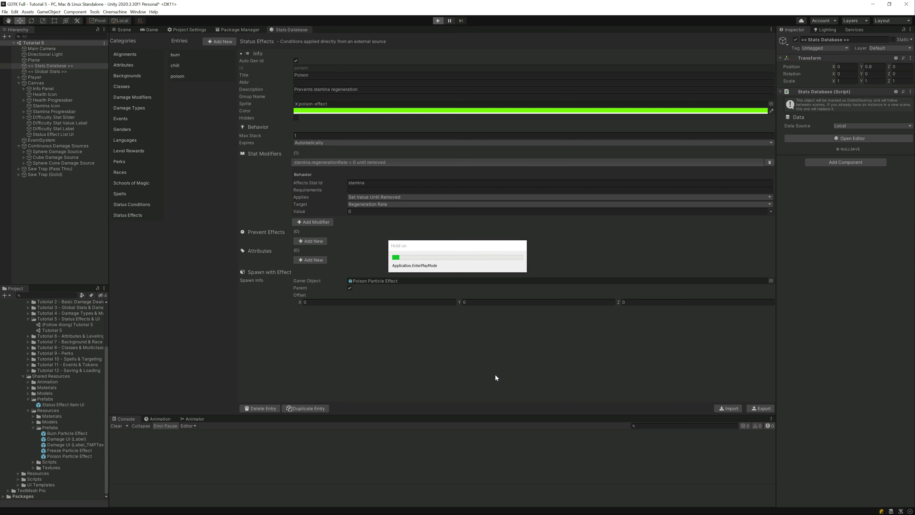
{"action": "key", "text": "shift+w"}
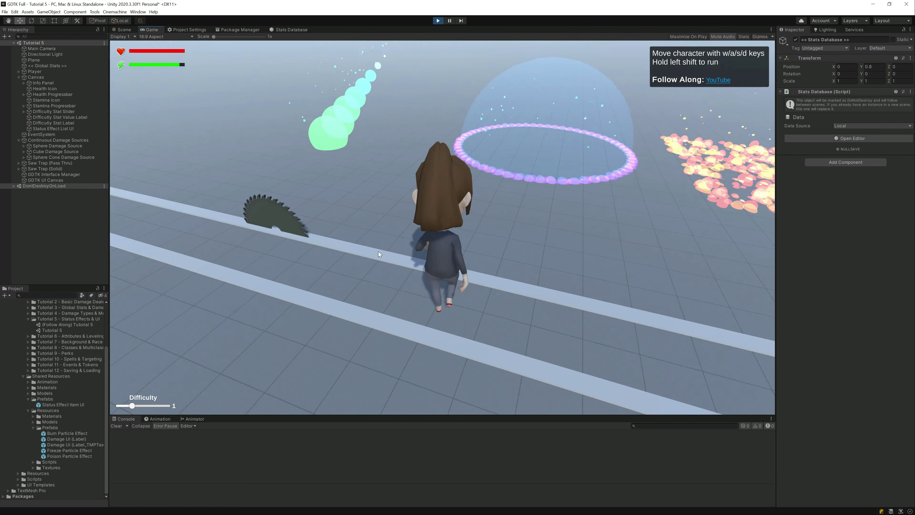
{"action": "key", "text": "shift+w"}
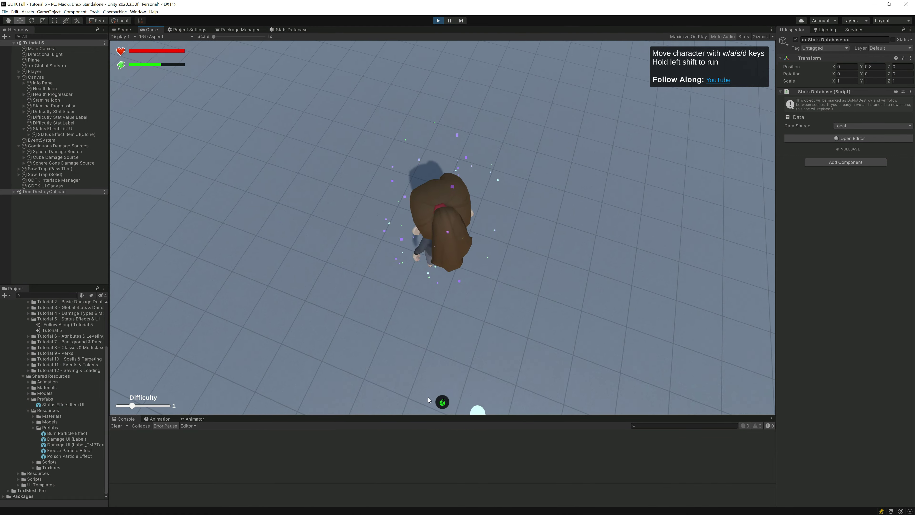
{"action": "key", "text": "shift+w"}
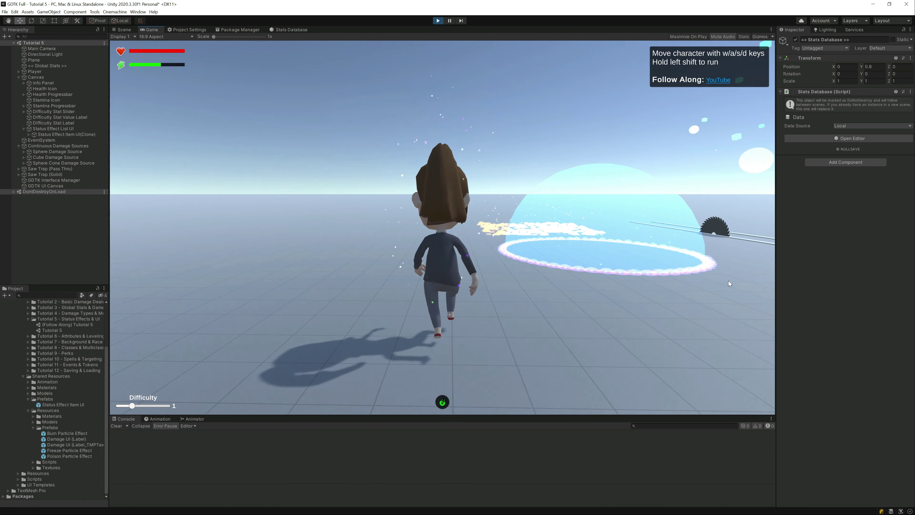
{"action": "key", "text": "shift+w"}
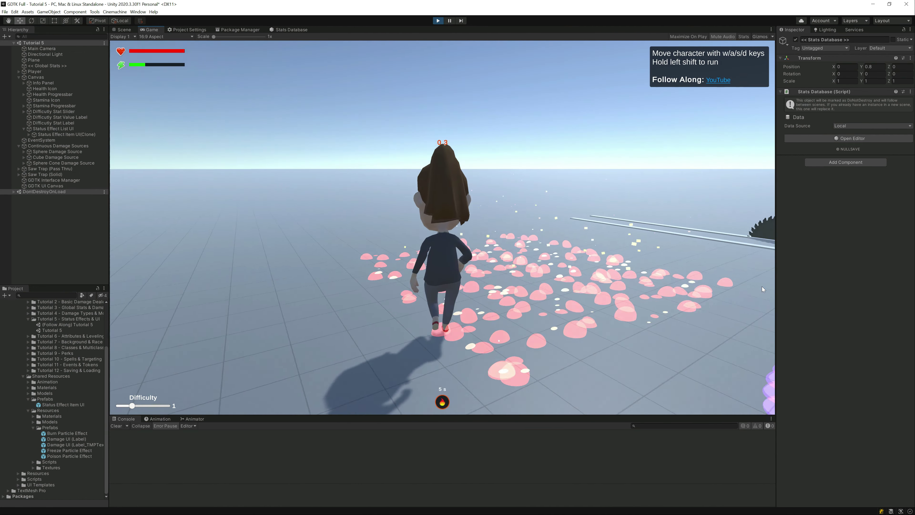
{"action": "key", "text": "w"}
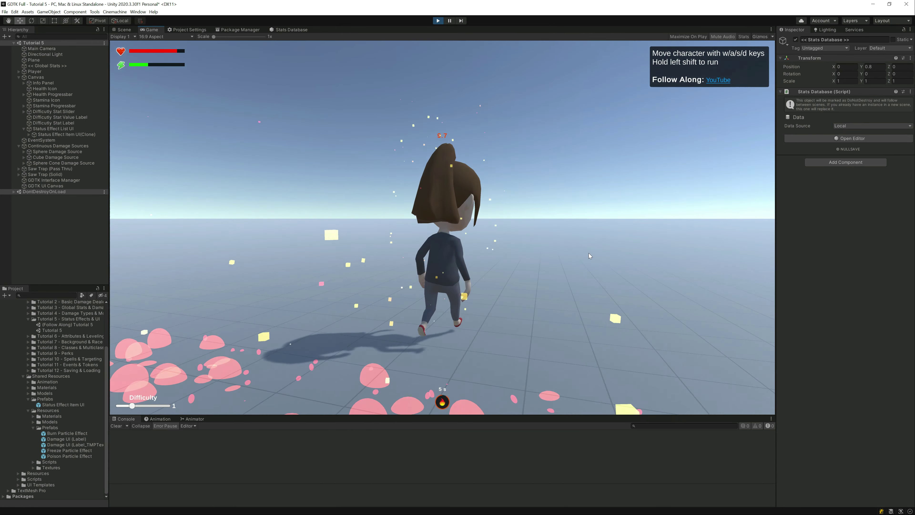